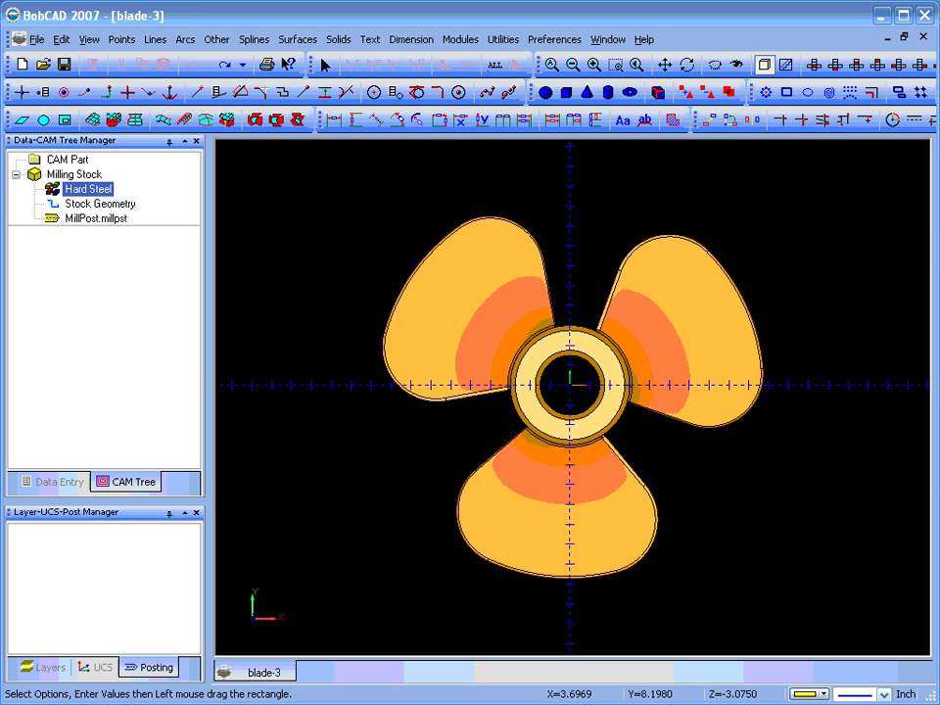
{"action": "key", "text": "alt+e"}
{"action": "key", "text": "Right"}
{"action": "key", "text": "Right"}
{"action": "key", "text": "Right"}
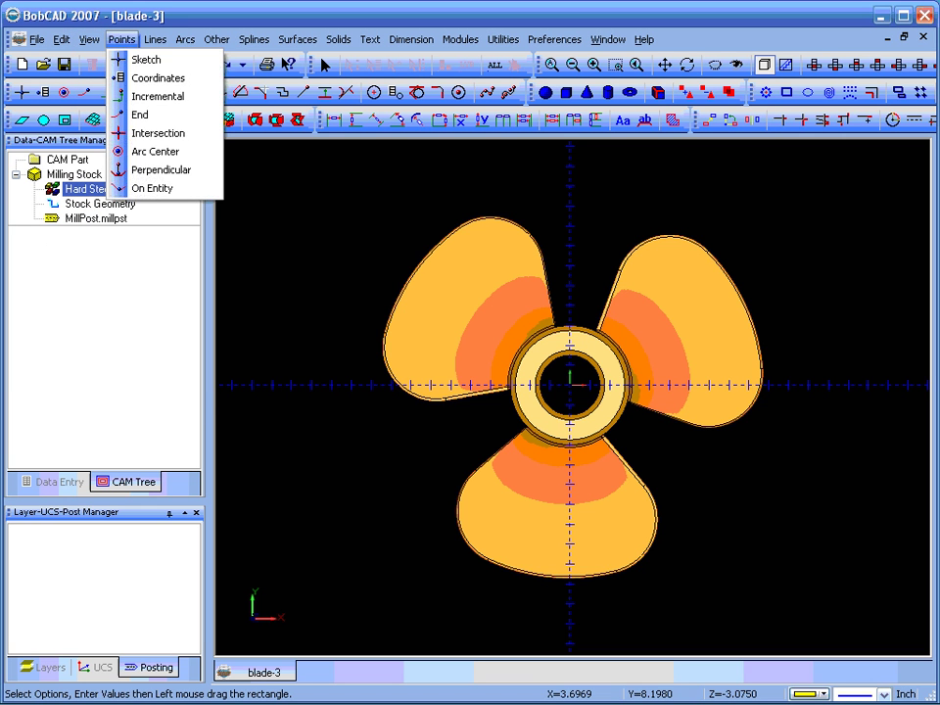
{"action": "key", "text": "Right"}
{"action": "key", "text": "Right"}
{"action": "key", "text": "Right"}
{"action": "key", "text": "Right"}
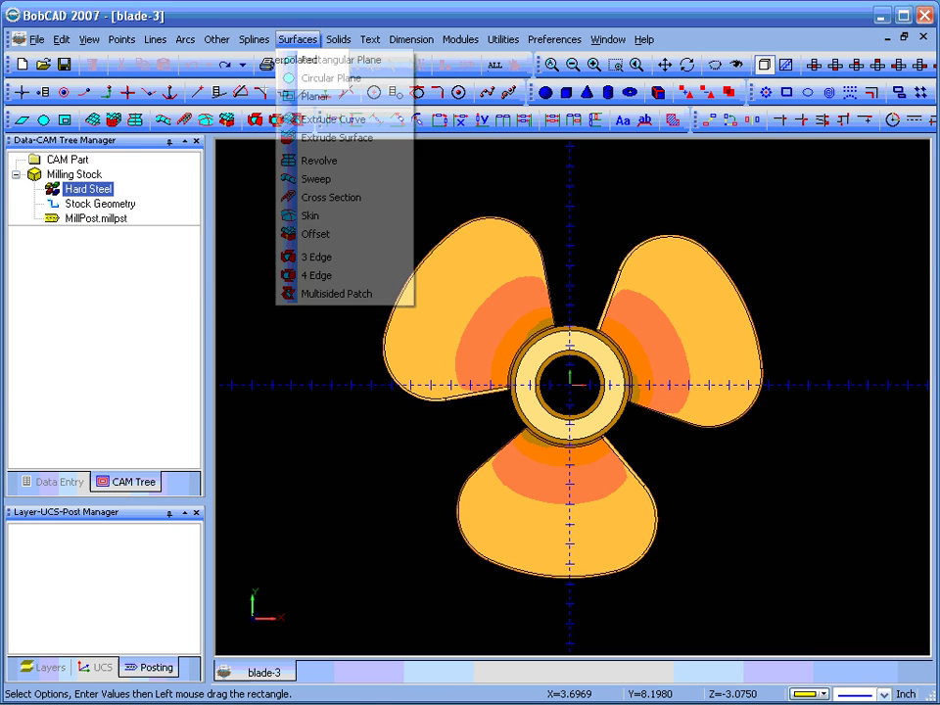
{"action": "key", "text": "Escape"}
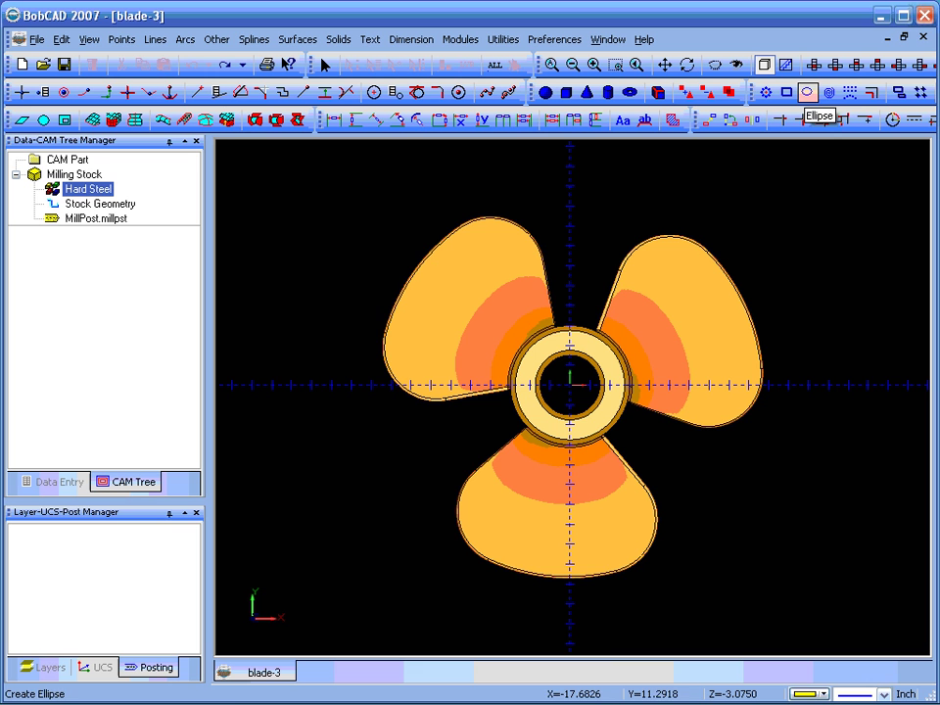
{"action": "left_click", "coordinate": [807, 92]}
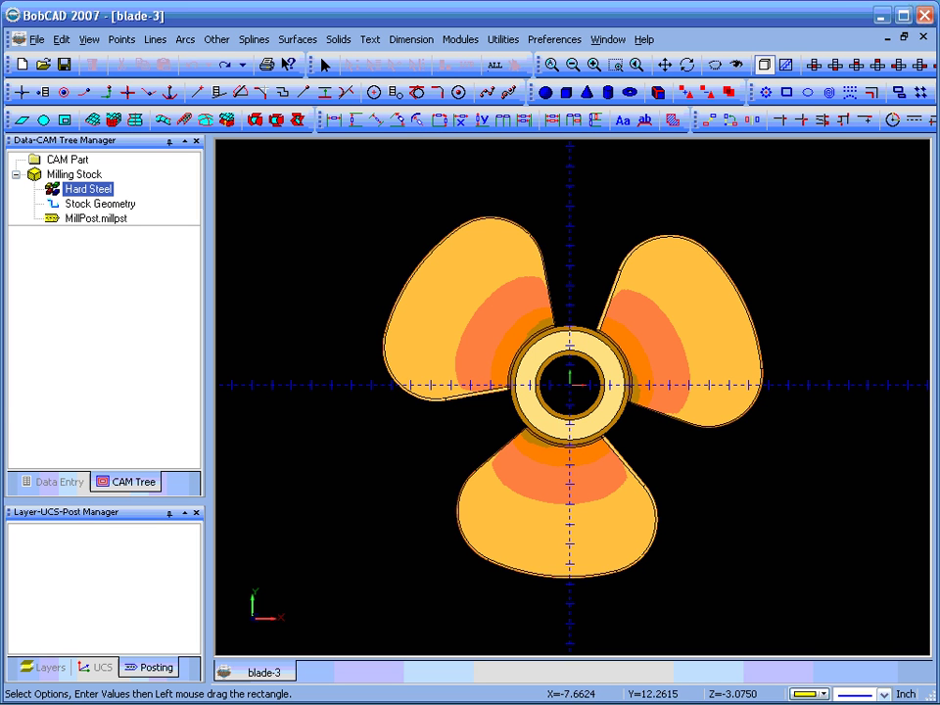
{"action": "left_click", "coordinate": [68, 159]}
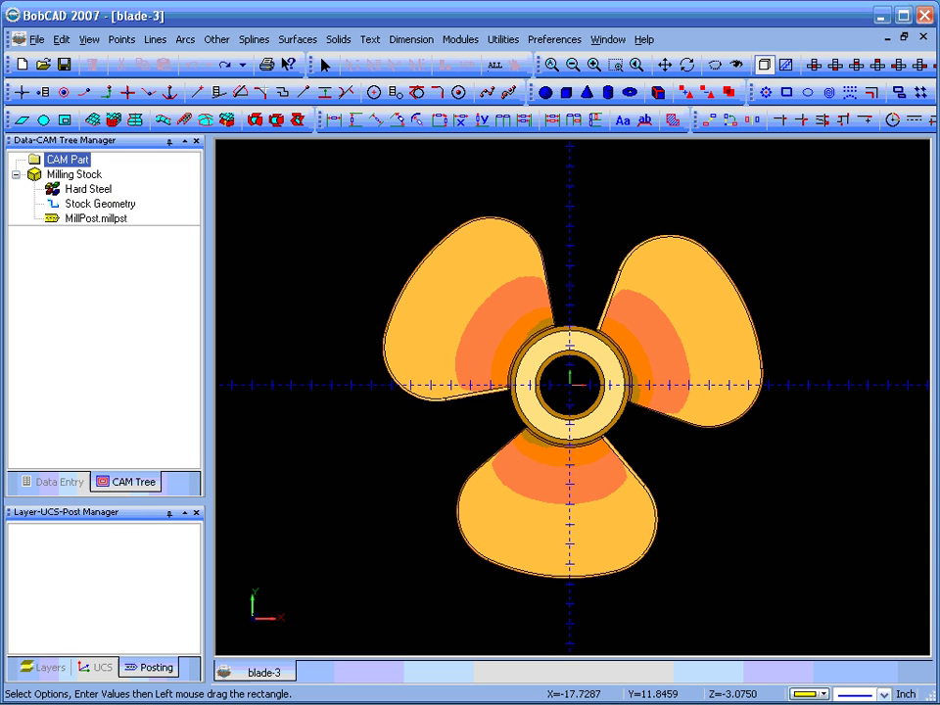
{"action": "left_click", "coordinate": [95, 218]}
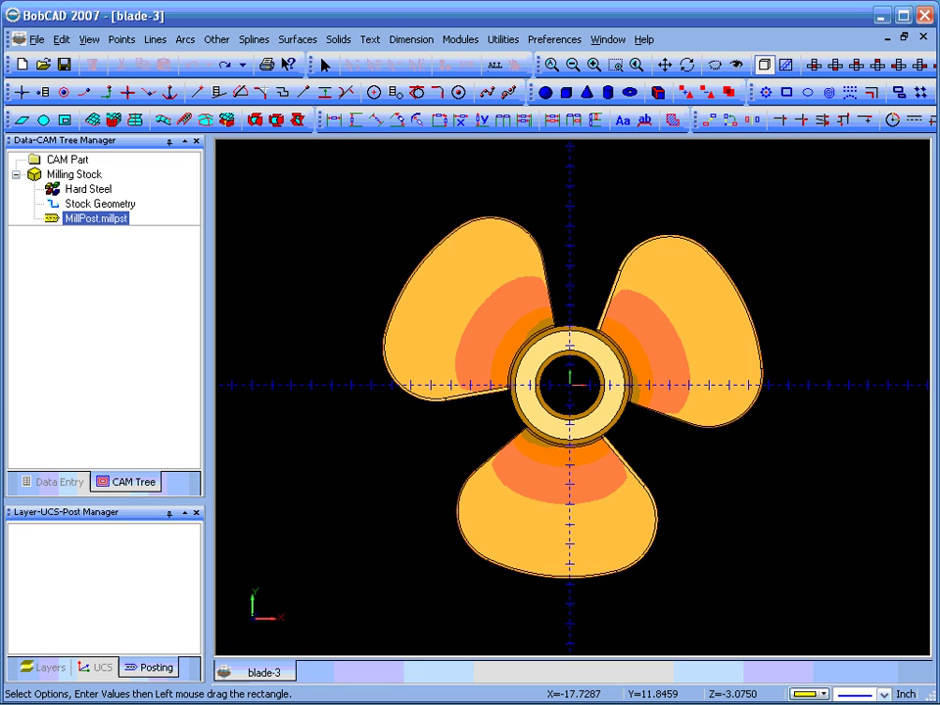
{"action": "left_click", "coordinate": [88, 189]}
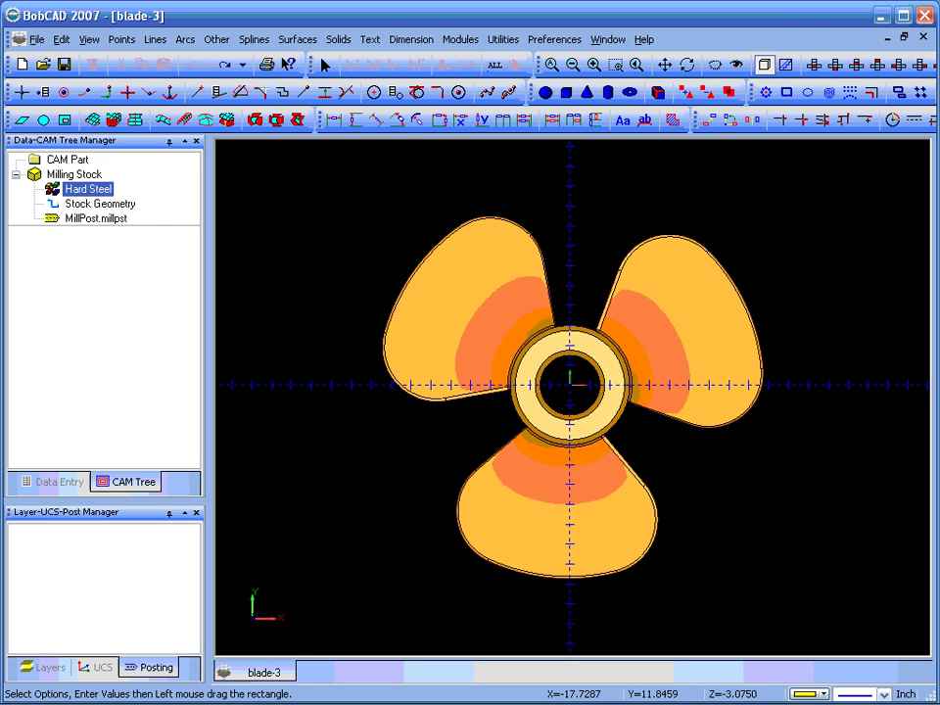
Add a 3-axis Z Level Finish milling feature to the milling stock.
{"action": "left_click", "coordinate": [75, 174]}
{"action": "right_click", "coordinate": [69, 176]}
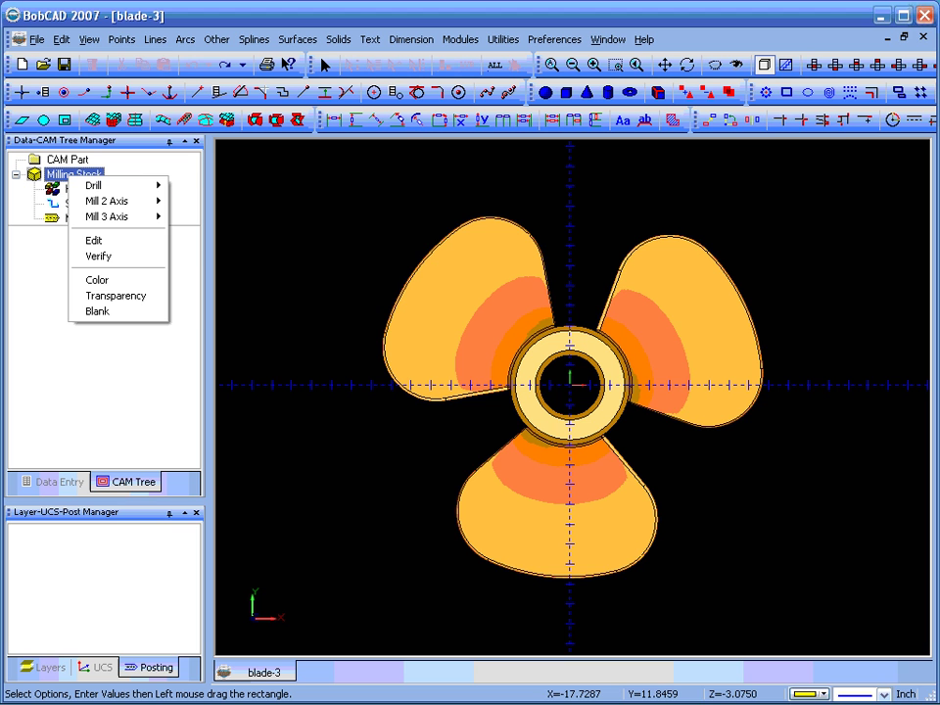
{"action": "mouse_move", "coordinate": [93, 186]}
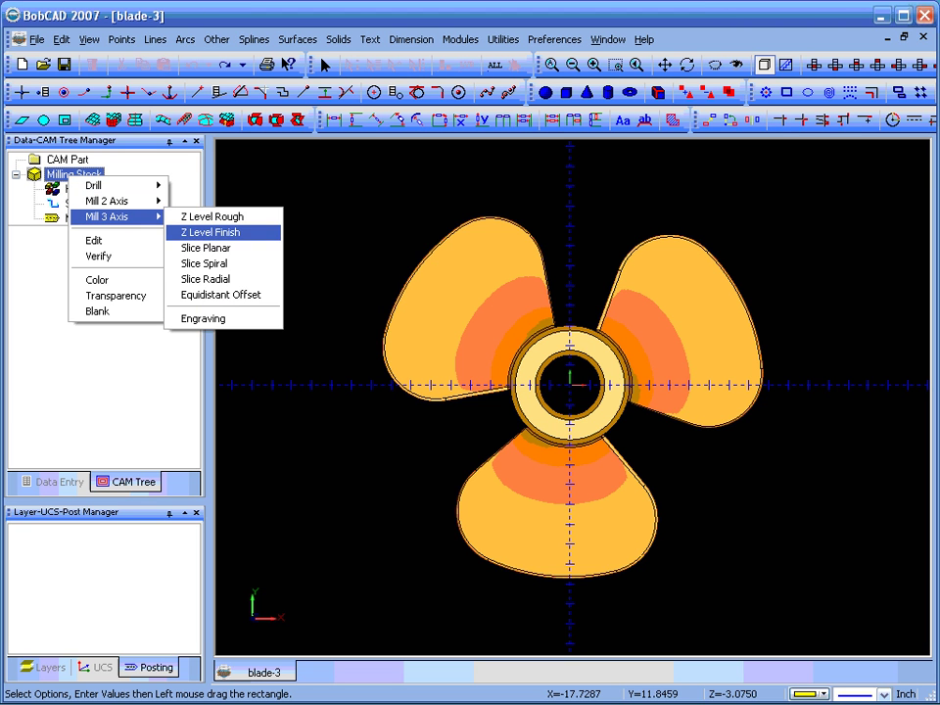
{"action": "left_click", "coordinate": [210, 232]}
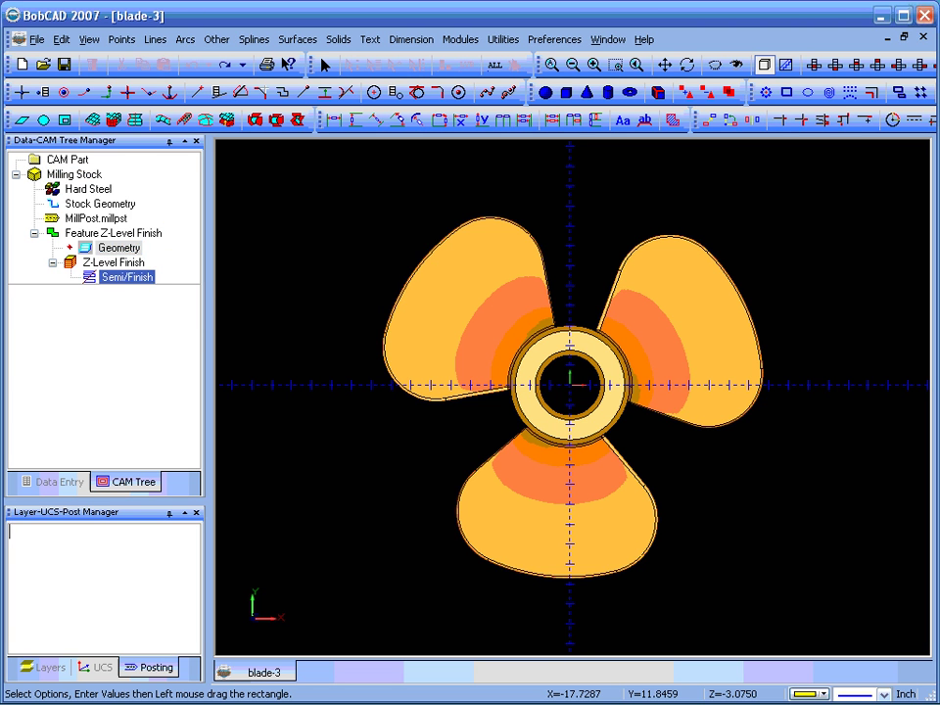
{"action": "left_click", "coordinate": [113, 233]}
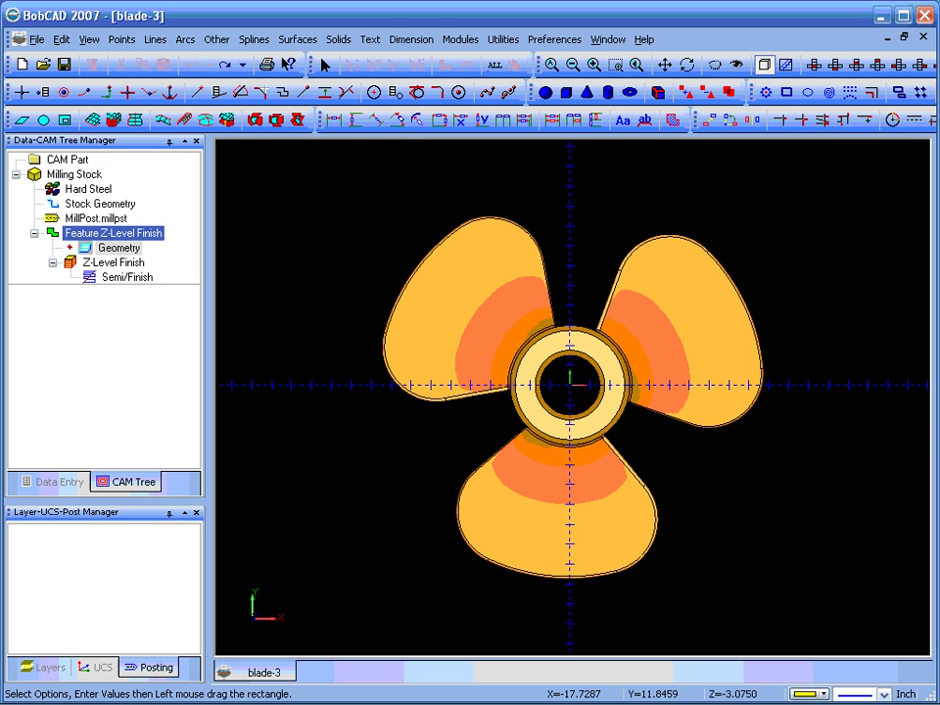
Assign the complete propeller model, hub and all three blades, as the geometry of the Z-Level Finish feature.
{"action": "left_click", "coordinate": [119, 248]}
{"action": "right_click", "coordinate": [121, 247]}
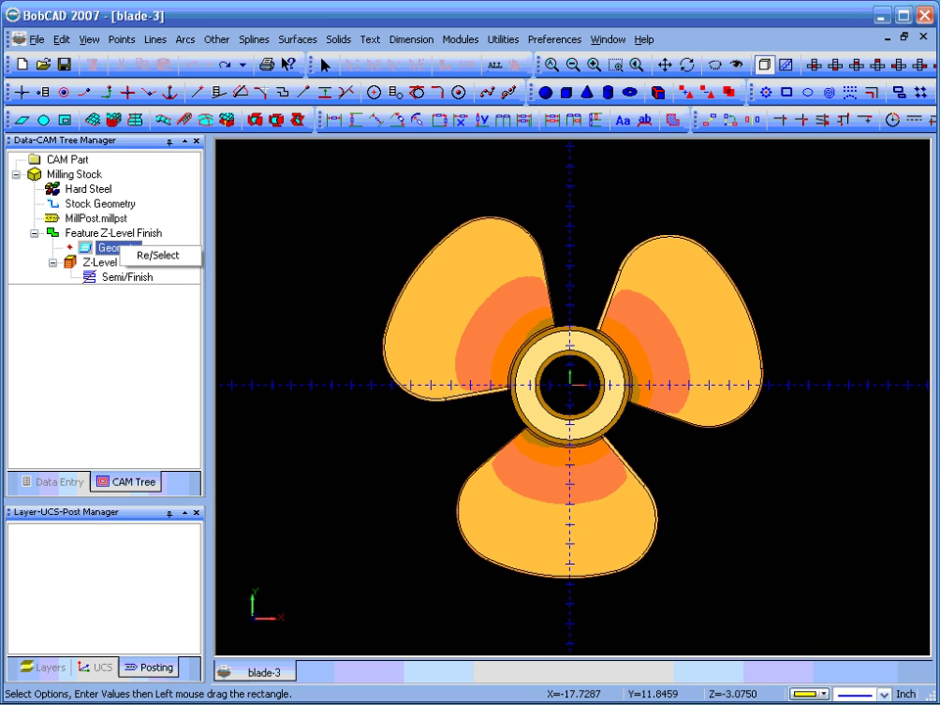
{"action": "left_click", "coordinate": [158, 255]}
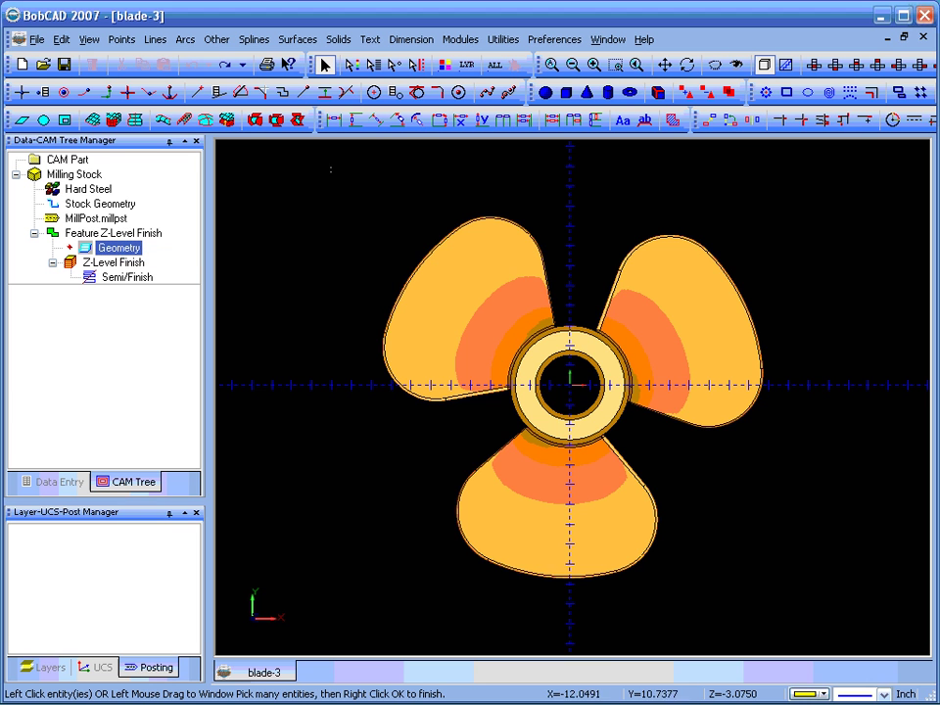
{"action": "left_click_drag", "start_coordinate": [330, 168], "coordinate": [814, 574]}
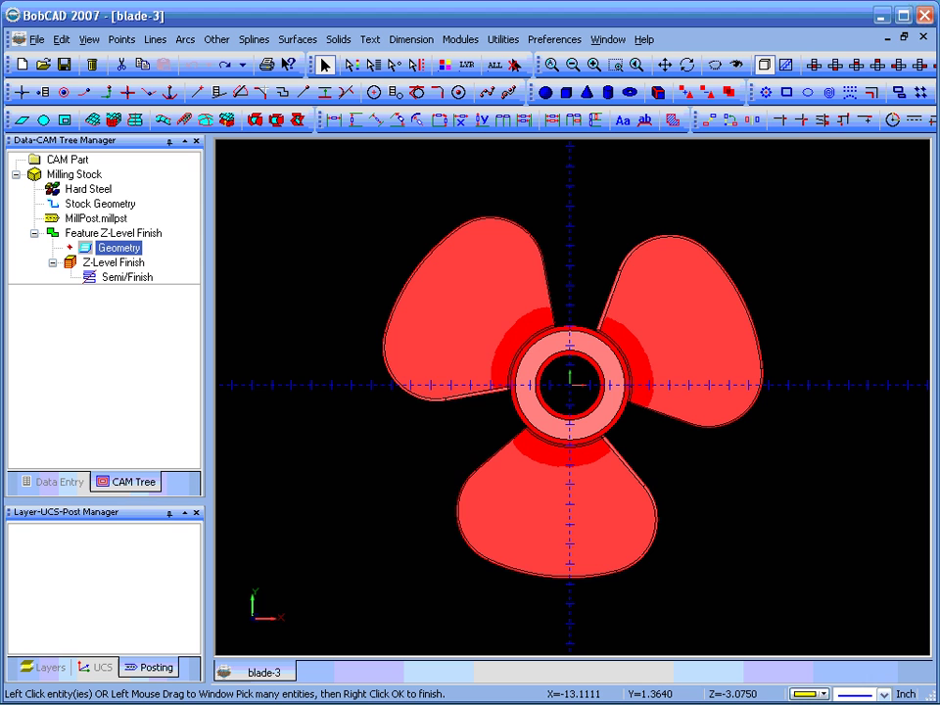
{"action": "right_click", "coordinate": [312, 362]}
{"action": "left_click", "coordinate": [342, 369]}
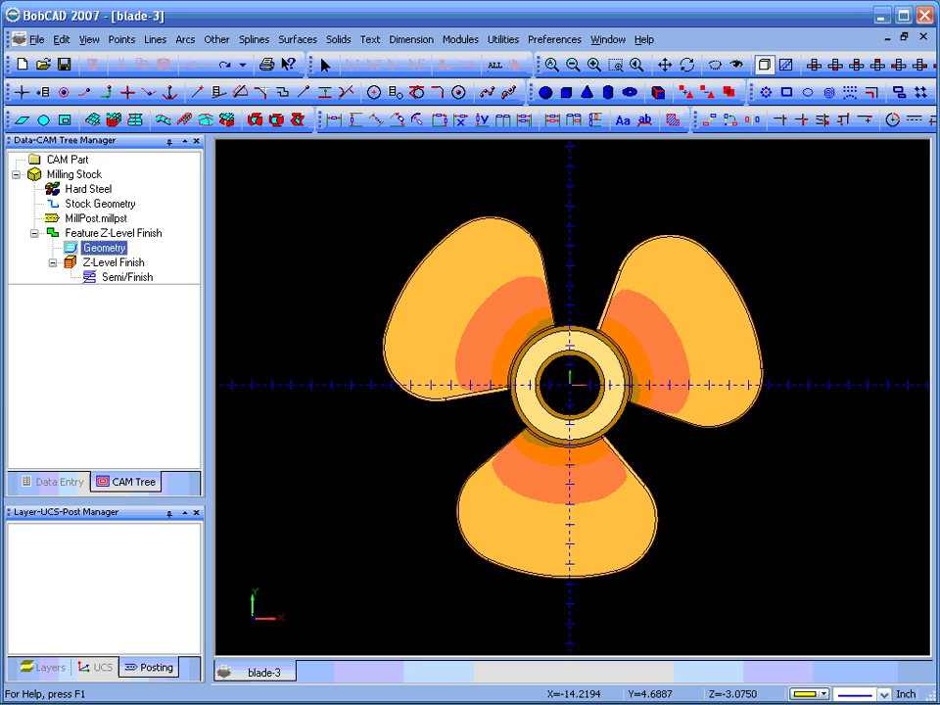
Open the Z-Level Finish operation for editing, review its lead settings and compare the link types, ending on Follow.
{"action": "right_click", "coordinate": [113, 263]}
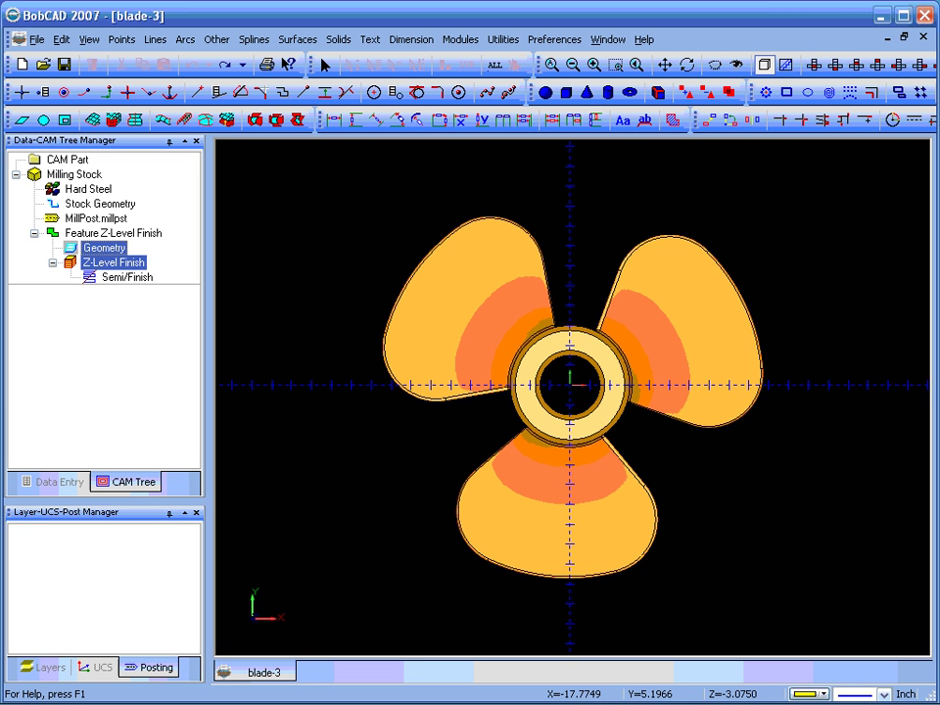
{"action": "right_click", "coordinate": [106, 262]}
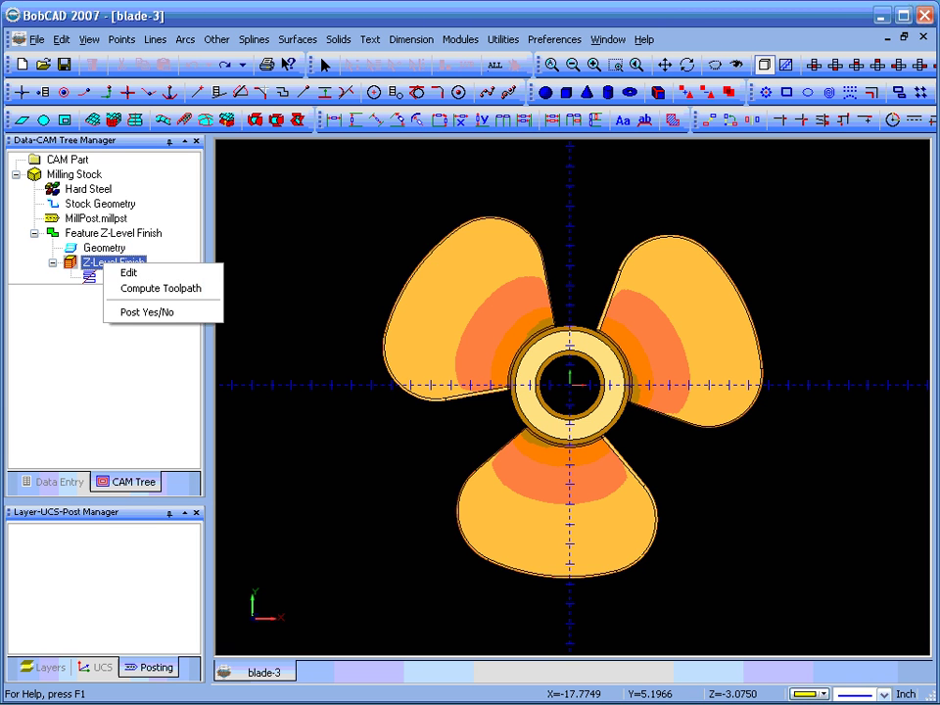
{"action": "key", "text": "Return"}
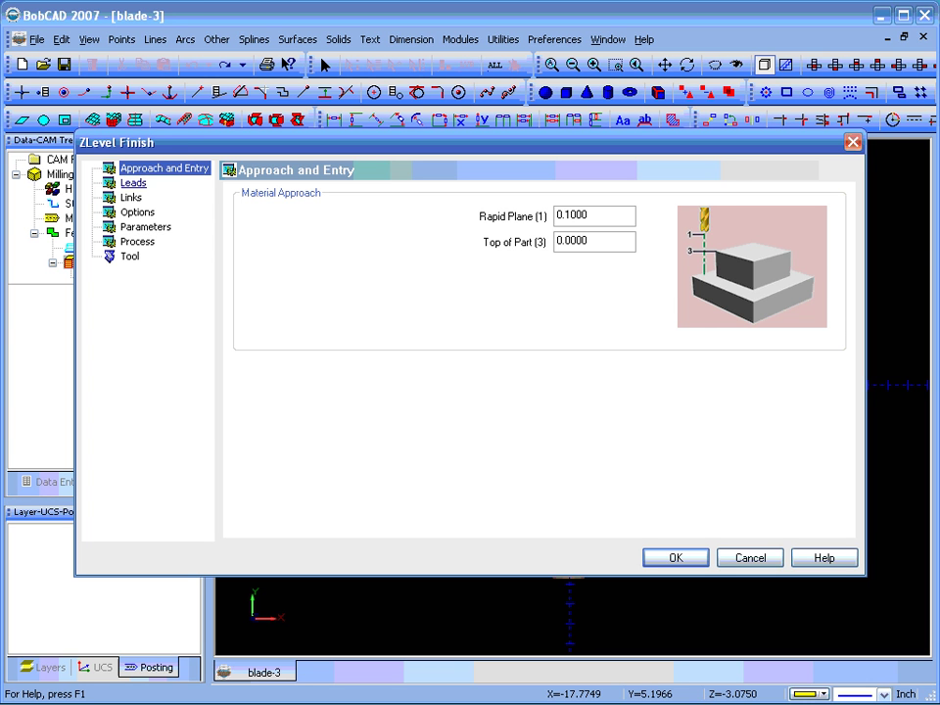
{"action": "left_click", "coordinate": [133, 182]}
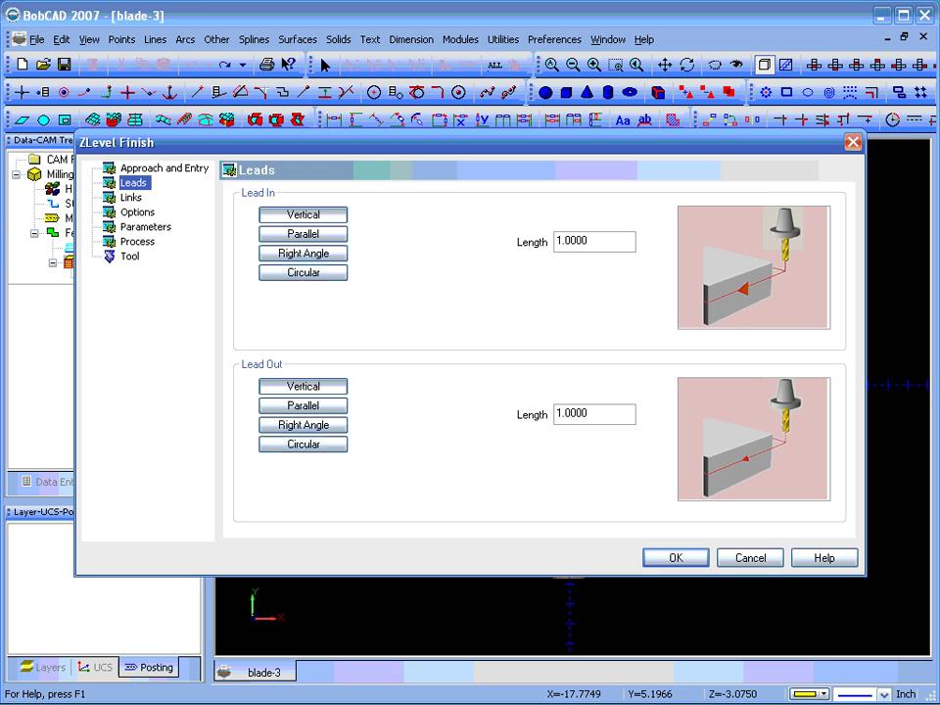
{"action": "left_click", "coordinate": [131, 197]}
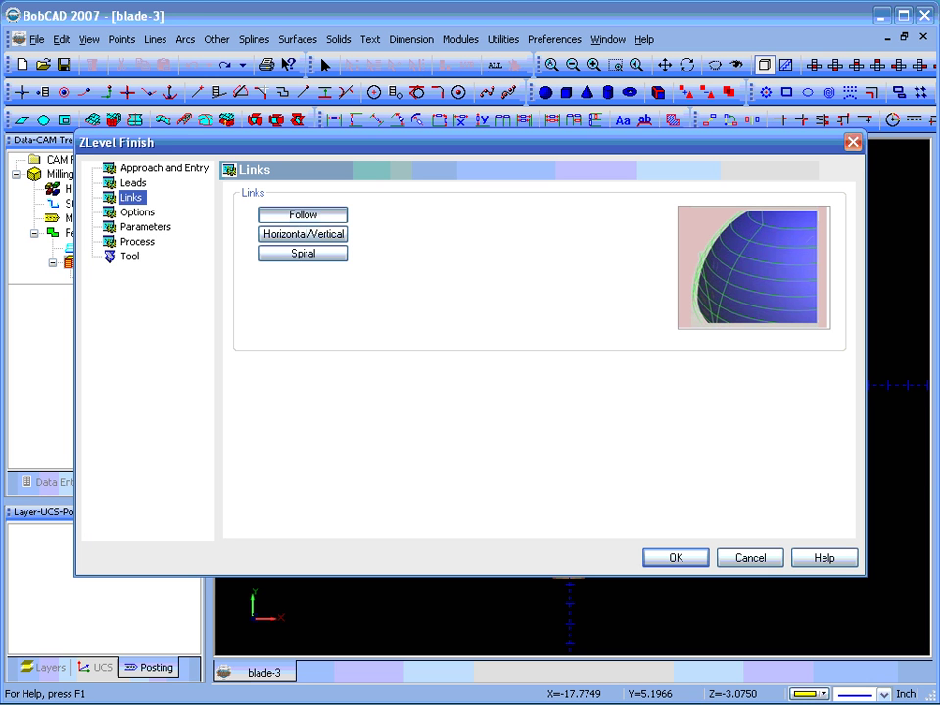
{"action": "left_click", "coordinate": [302, 234]}
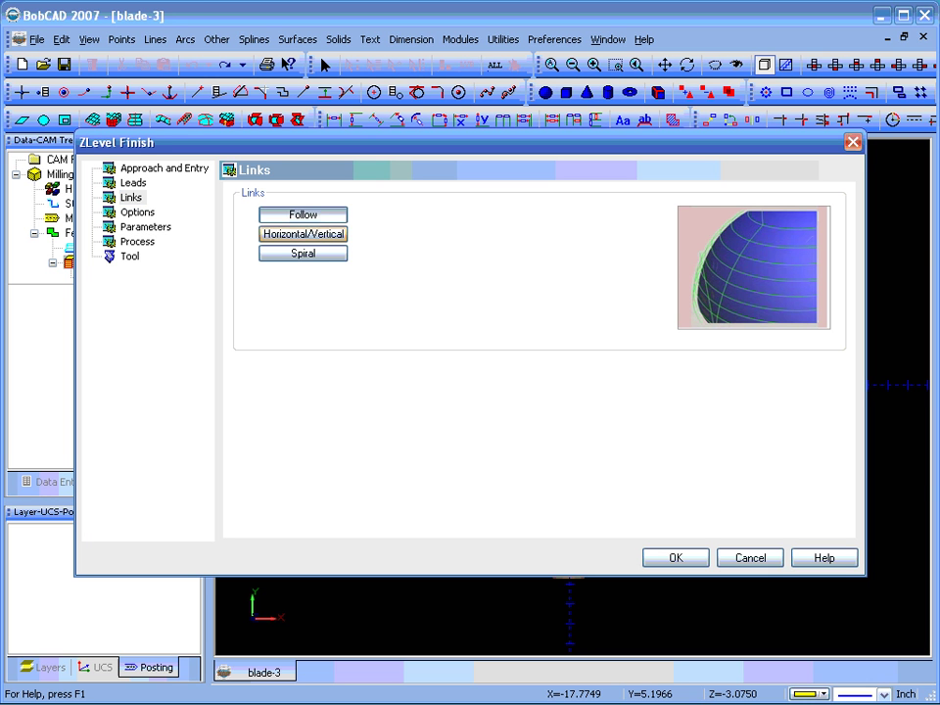
{"action": "left_click", "coordinate": [303, 234]}
{"action": "left_click", "coordinate": [302, 252]}
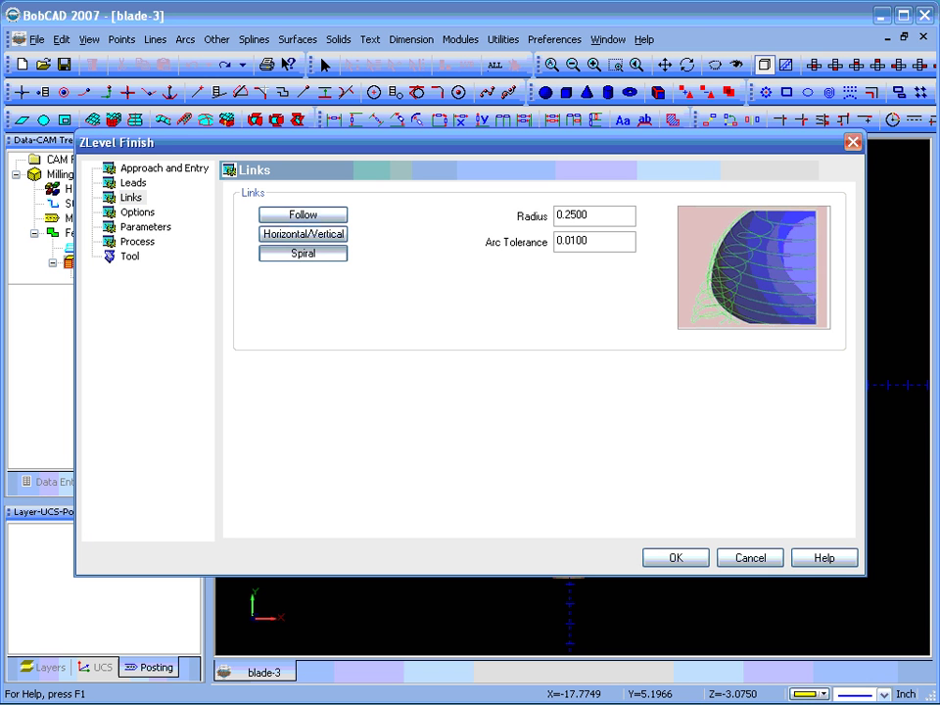
{"action": "left_click", "coordinate": [303, 215]}
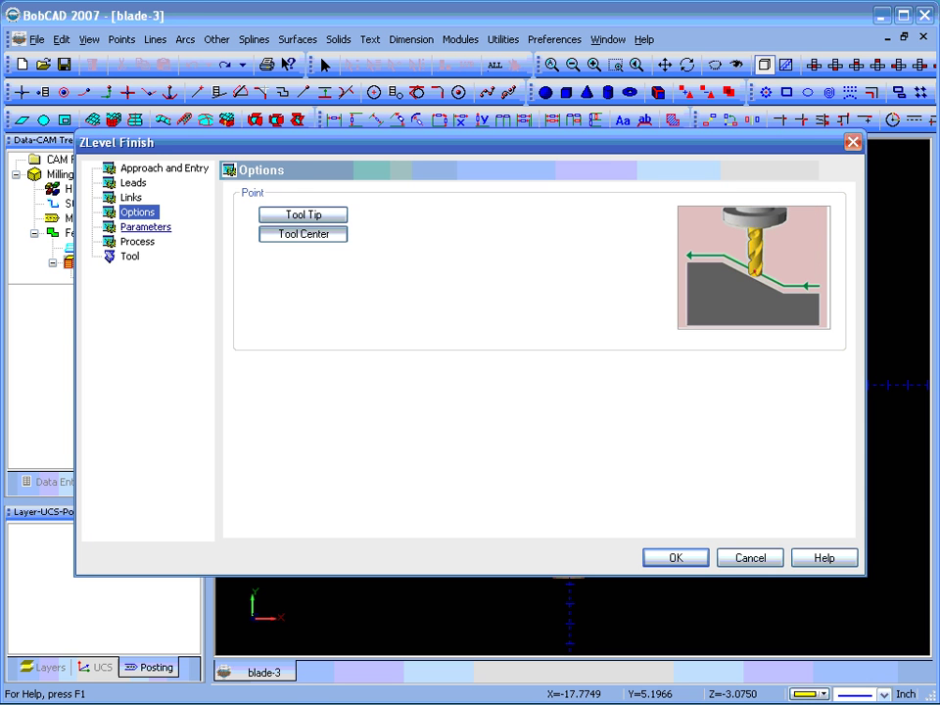
Set the finish cut amount to 0.25 in the Z-Level Finish parameters.
{"action": "left_click", "coordinate": [145, 226]}
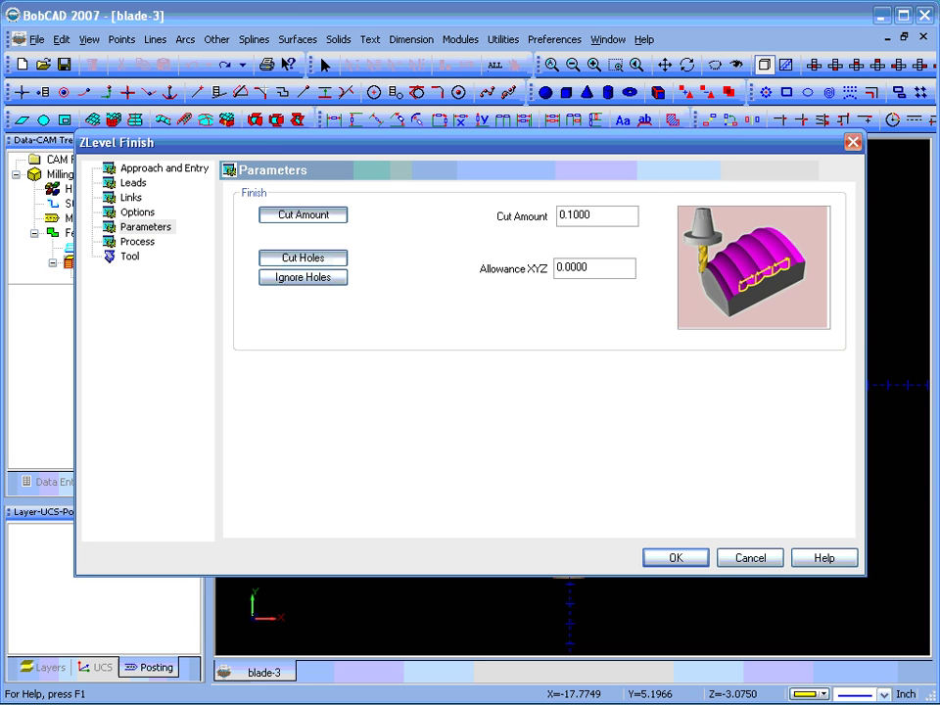
{"action": "left_click_drag", "start_coordinate": [592, 214], "coordinate": [556, 214]}
{"action": "type", "text": ".25"}
{"action": "left_click", "coordinate": [302, 277]}
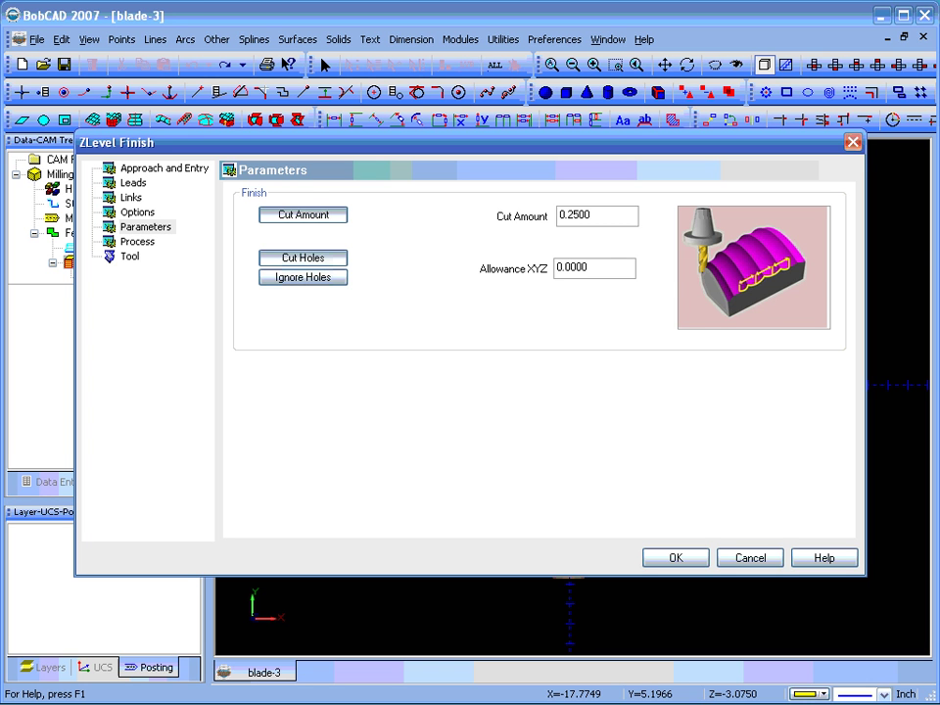
Review the process settings, comparing the Inner Most Only and Outer Most Only toolpath outputs.
{"action": "left_click", "coordinate": [137, 241]}
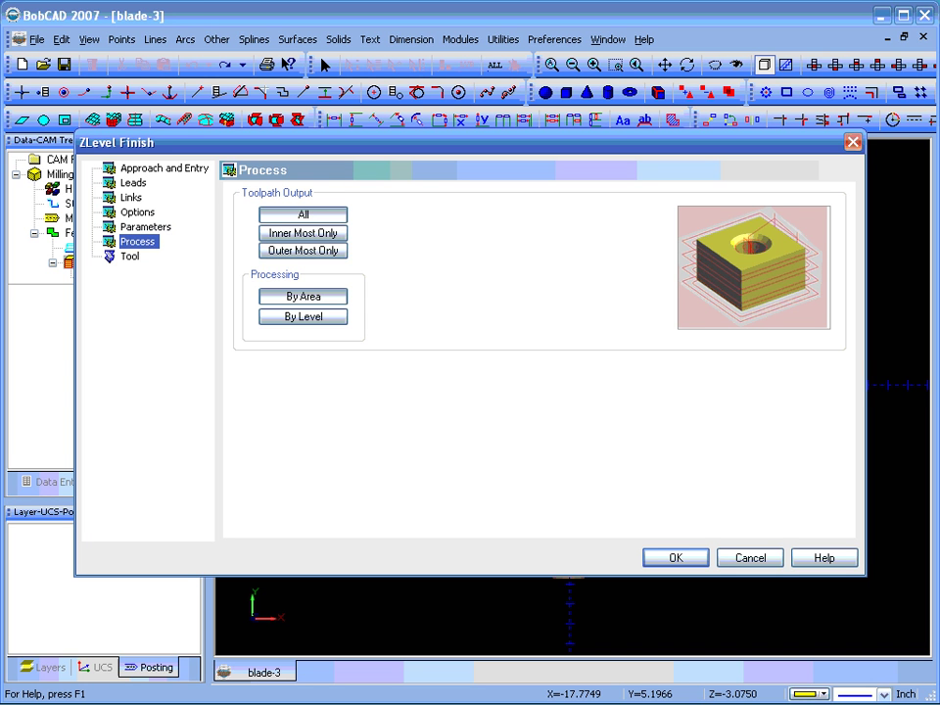
{"action": "key", "text": "Tab"}
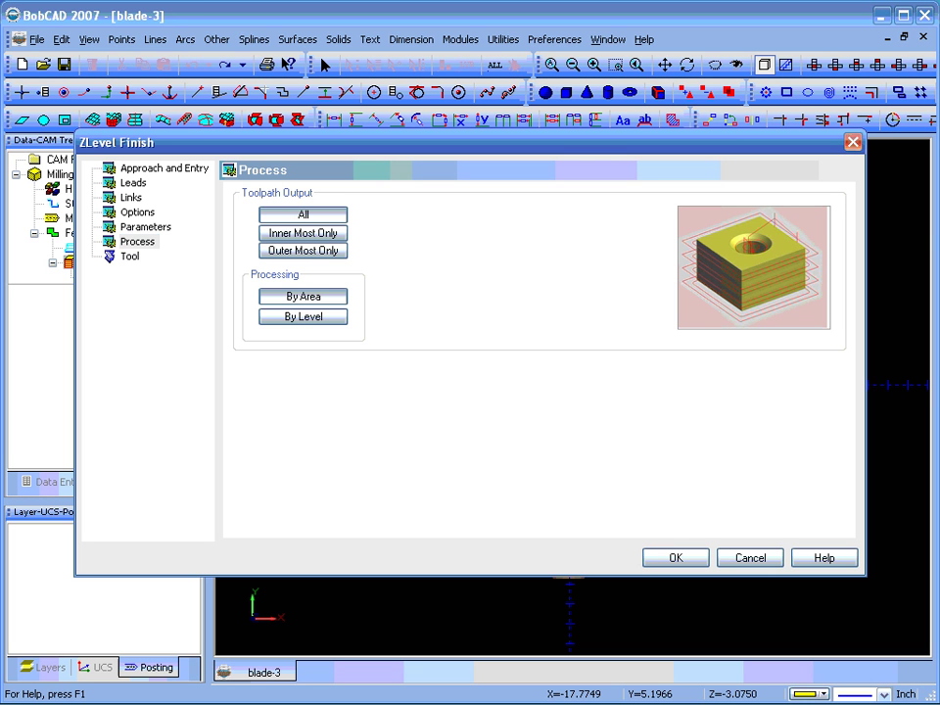
{"action": "left_click", "coordinate": [302, 233]}
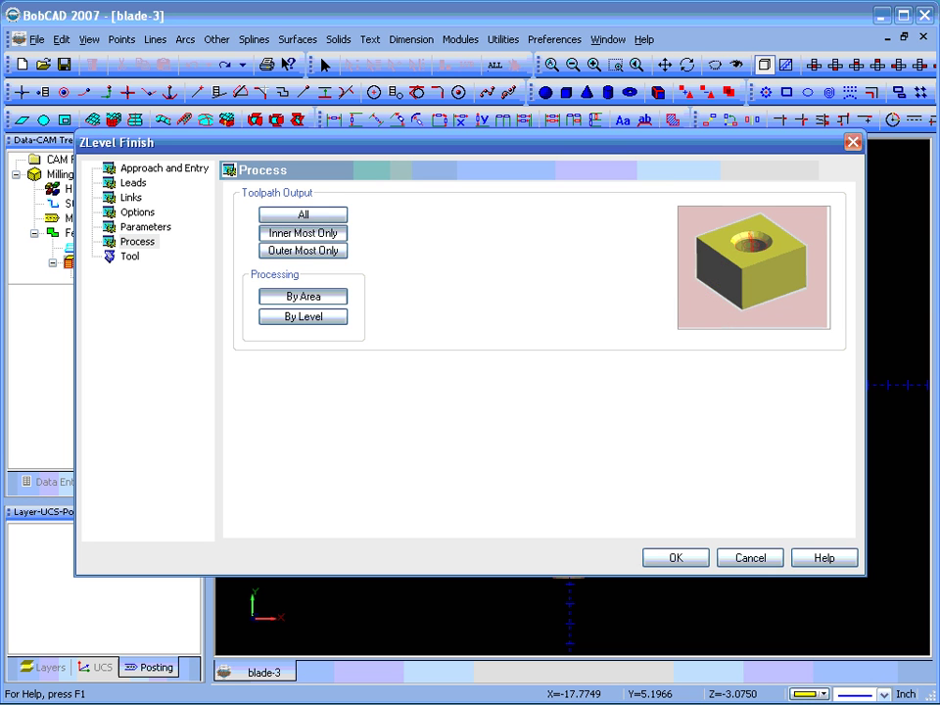
{"action": "key", "text": "Tab"}
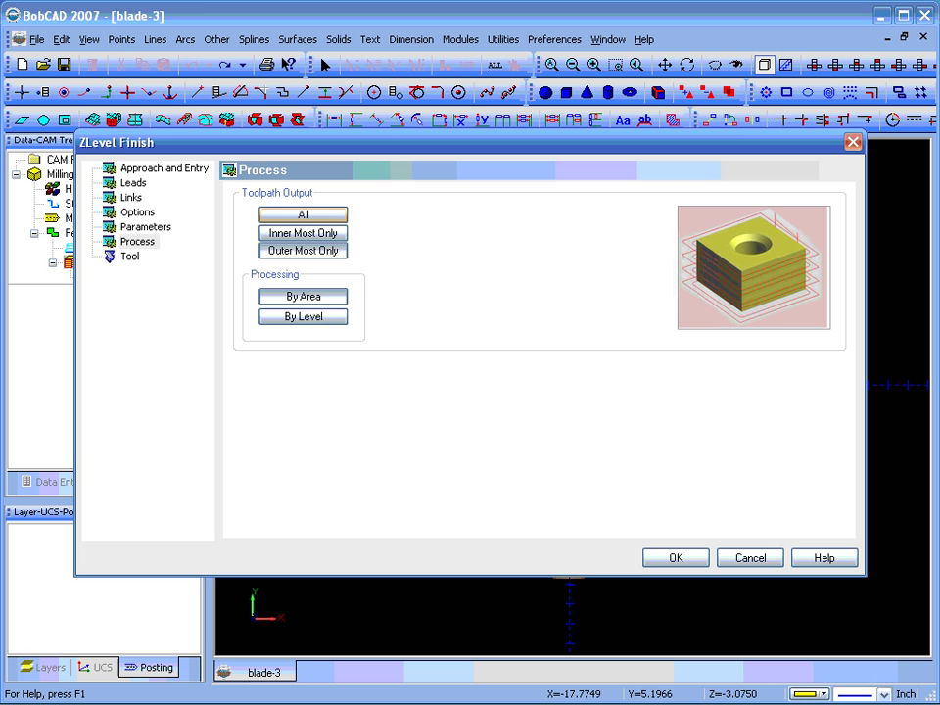
Set the surfacing tool's diameter to 0.25 and accept the Z-Level Finish settings.
{"action": "left_click", "coordinate": [129, 255]}
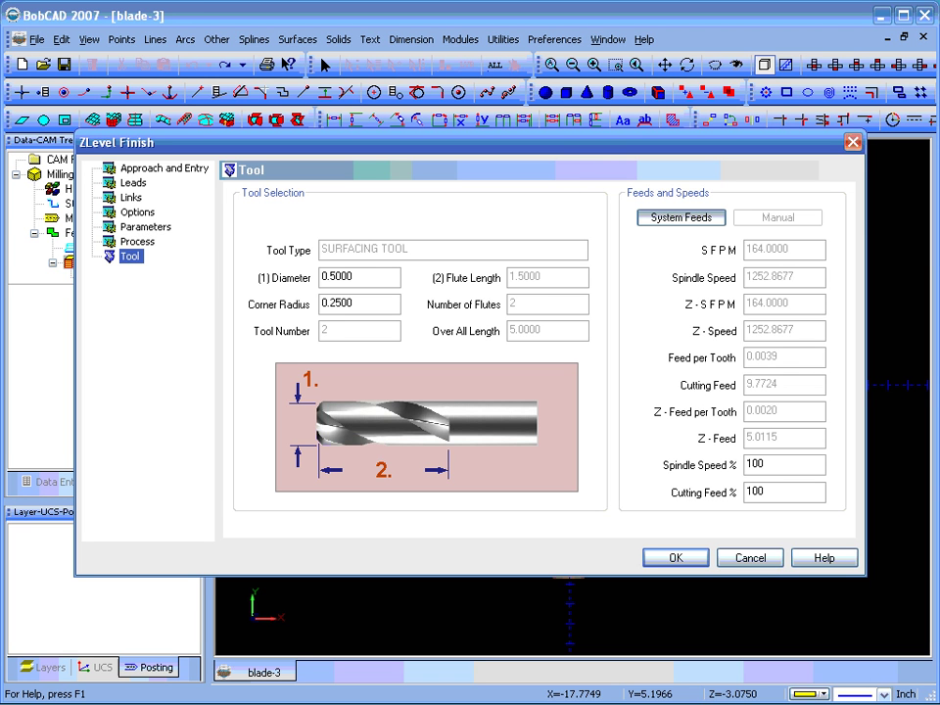
{"action": "left_click_drag", "start_coordinate": [354, 278], "coordinate": [319, 277]}
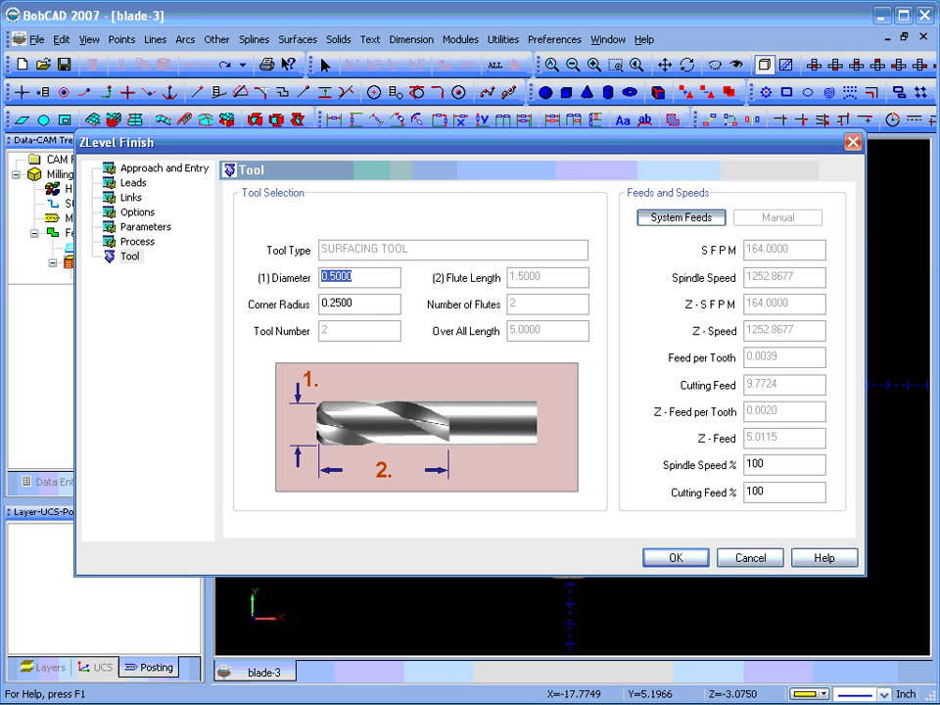
{"action": "type", "text": ".25"}
{"action": "left_click", "coordinate": [675, 557]}
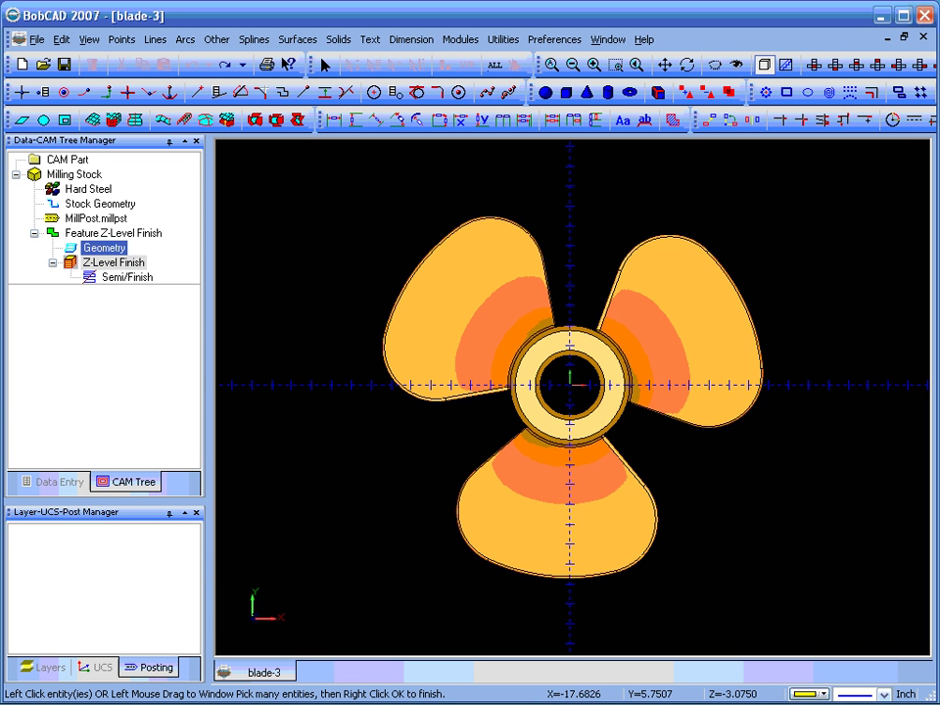
Compute the toolpath for the Z-Level Finish operation on the propeller and inspect it around the blades and hub.
{"action": "right_click", "coordinate": [108, 262]}
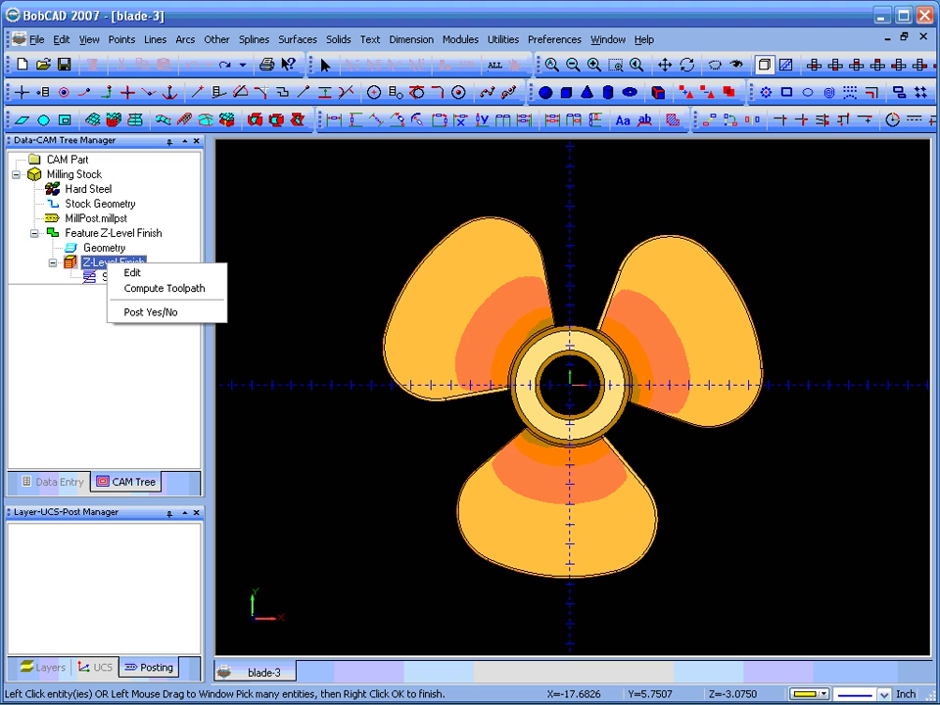
{"action": "left_click", "coordinate": [164, 288]}
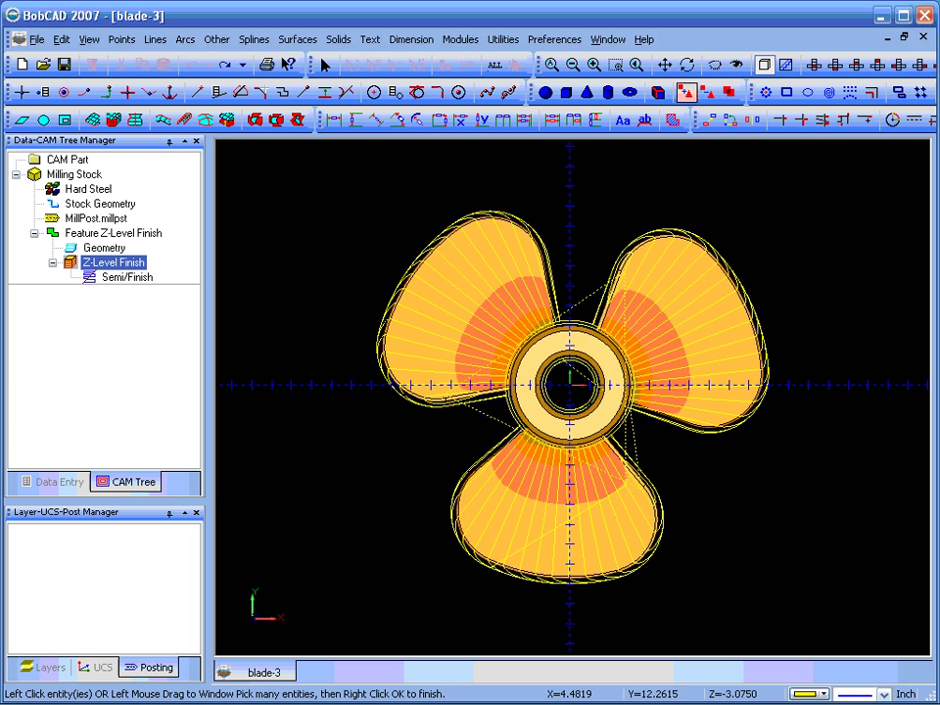
{"action": "left_click_drag", "start_coordinate": [644, 522], "coordinate": [586, 511]}
{"action": "scroll", "coordinate": [586, 478], "scroll_direction": "up", "scroll_amount": 3}
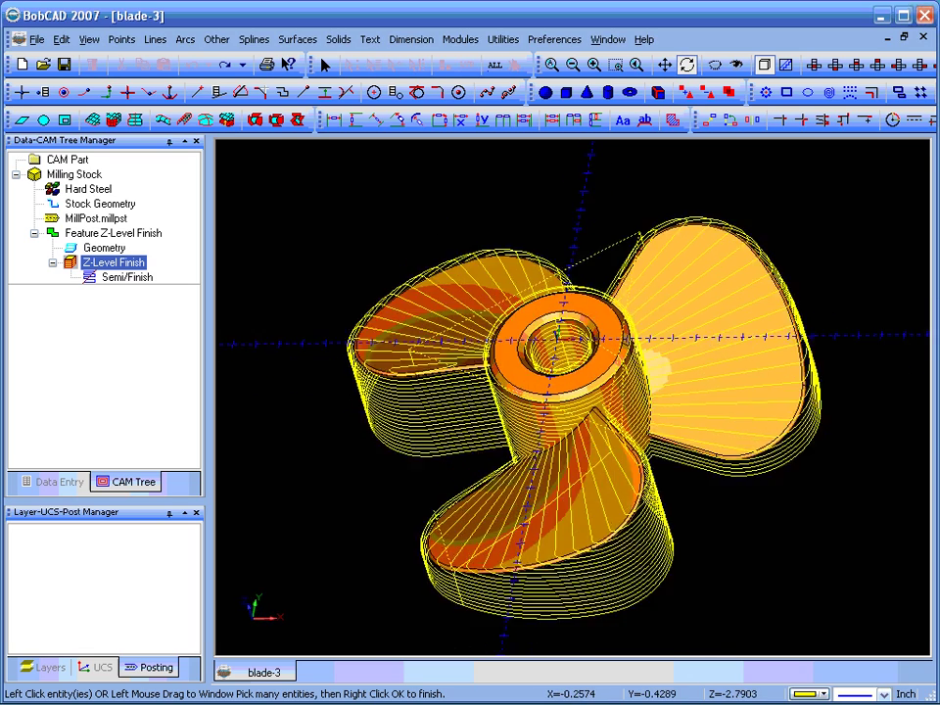
Post the NC program for the CAM part, enlarge the code pane and read through the generated code.
{"action": "scroll", "coordinate": [585, 478], "scroll_direction": "down", "scroll_amount": 1}
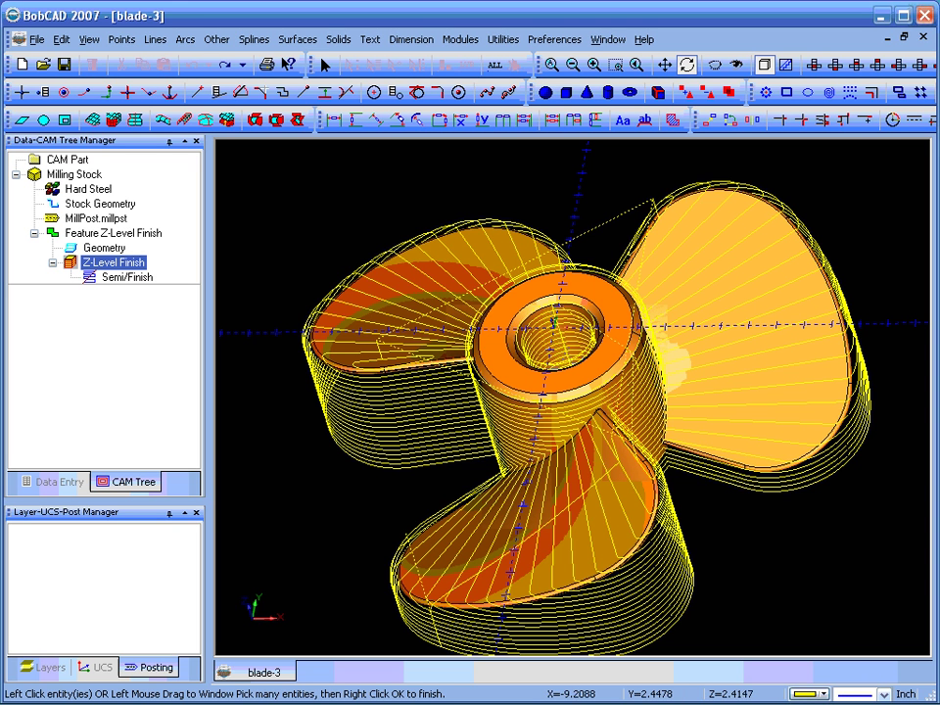
{"action": "right_click", "coordinate": [67, 159]}
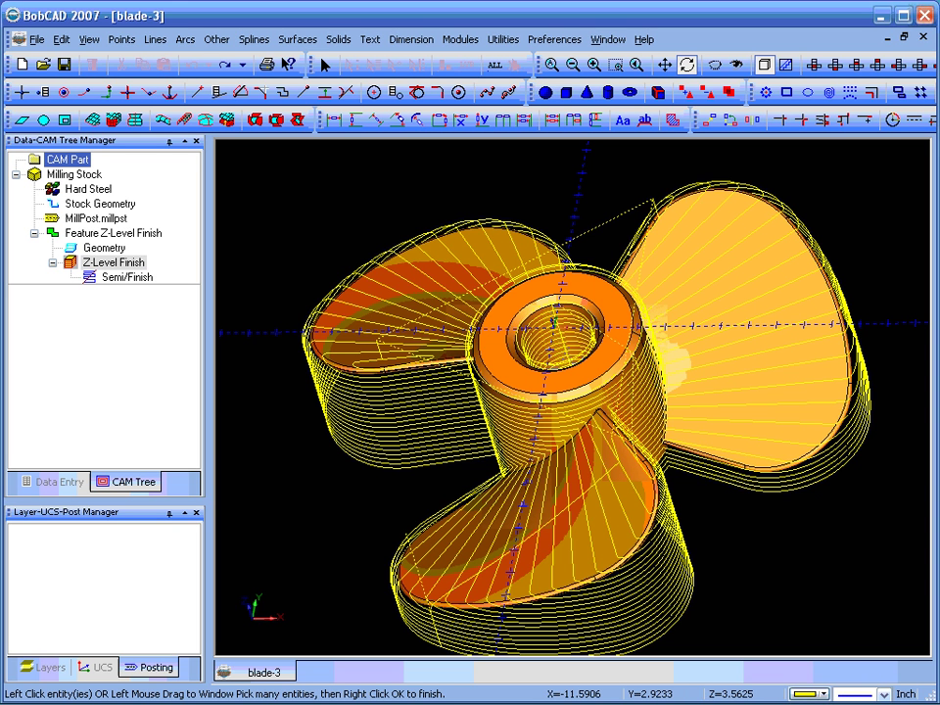
{"action": "right_click", "coordinate": [63, 159]}
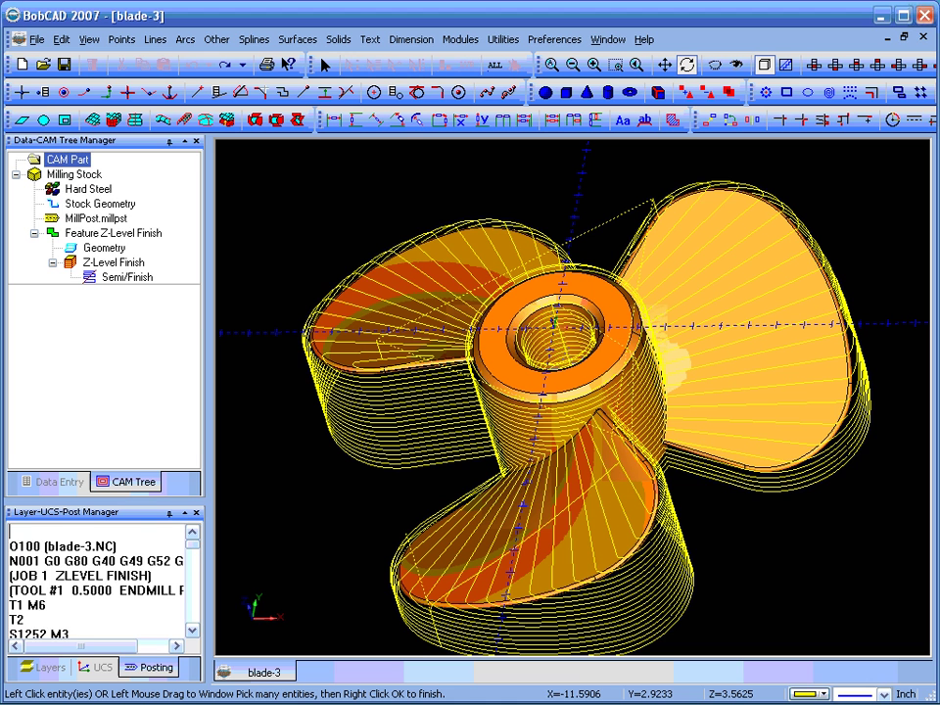
{"action": "scroll", "coordinate": [95, 582], "scroll_direction": "down", "scroll_amount": 3}
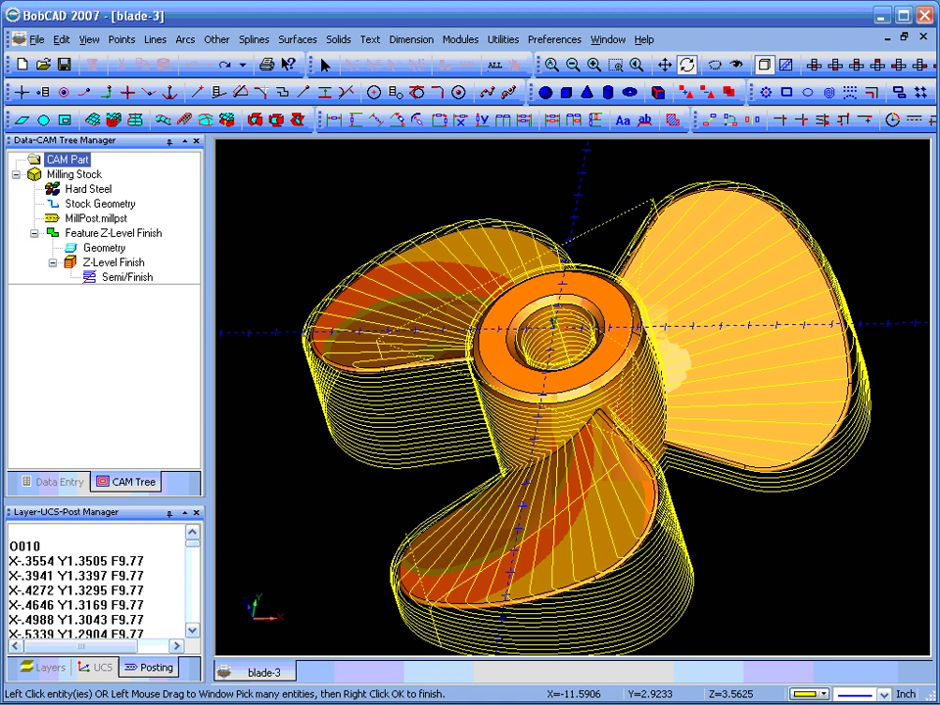
{"action": "left_click_drag", "start_coordinate": [98, 502], "coordinate": [98, 339]}
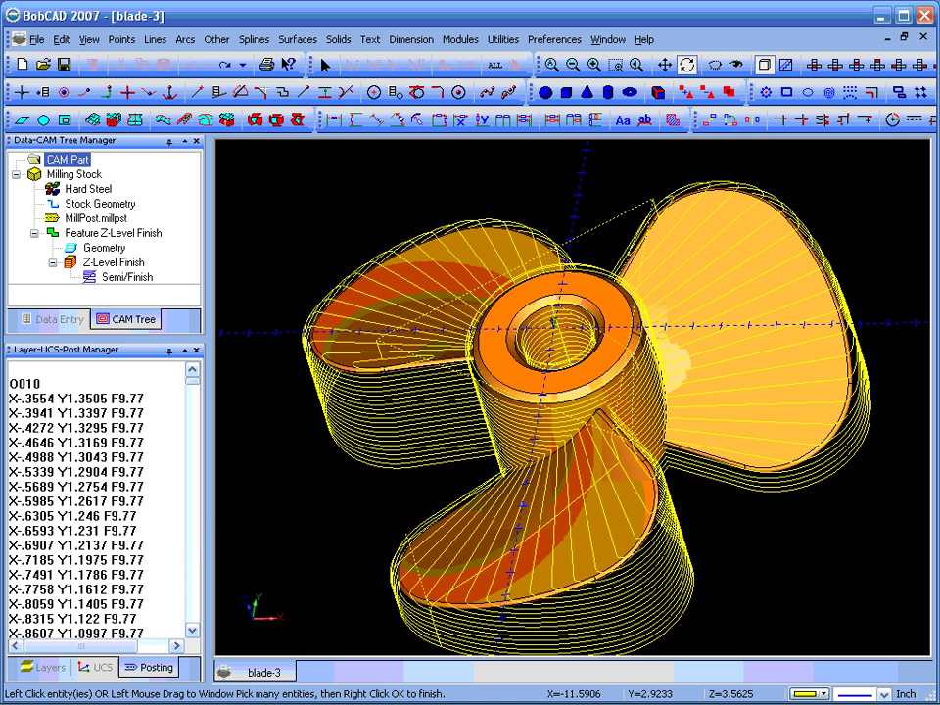
{"action": "scroll", "coordinate": [96, 502], "scroll_direction": "down", "scroll_amount": 3}
{"action": "scroll", "coordinate": [96, 501], "scroll_direction": "up", "scroll_amount": 13}
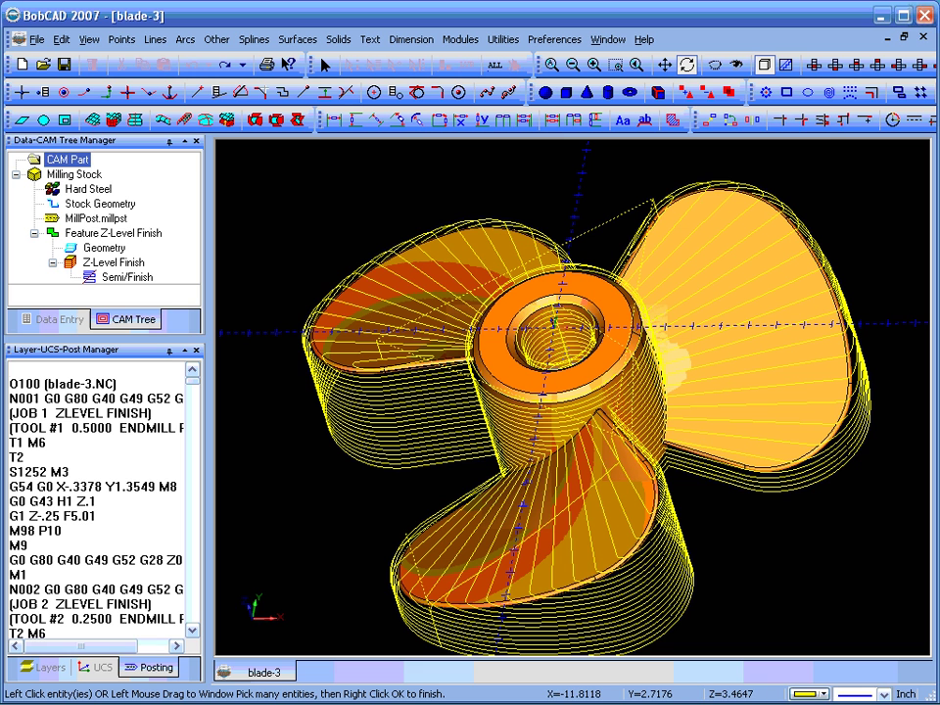
{"action": "right_click", "coordinate": [134, 233]}
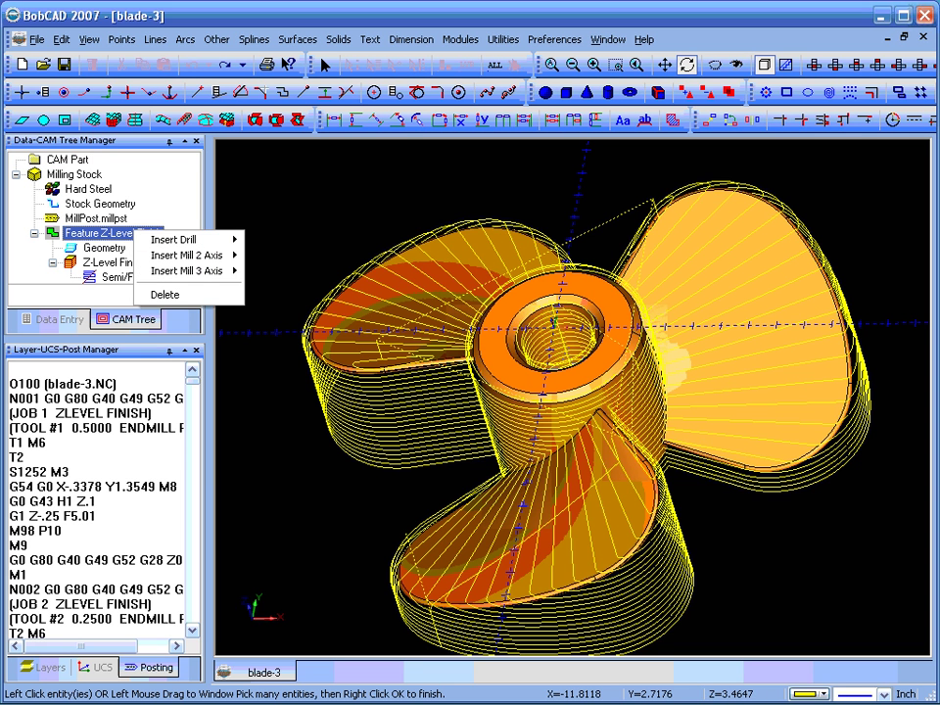
{"action": "right_click", "coordinate": [105, 262]}
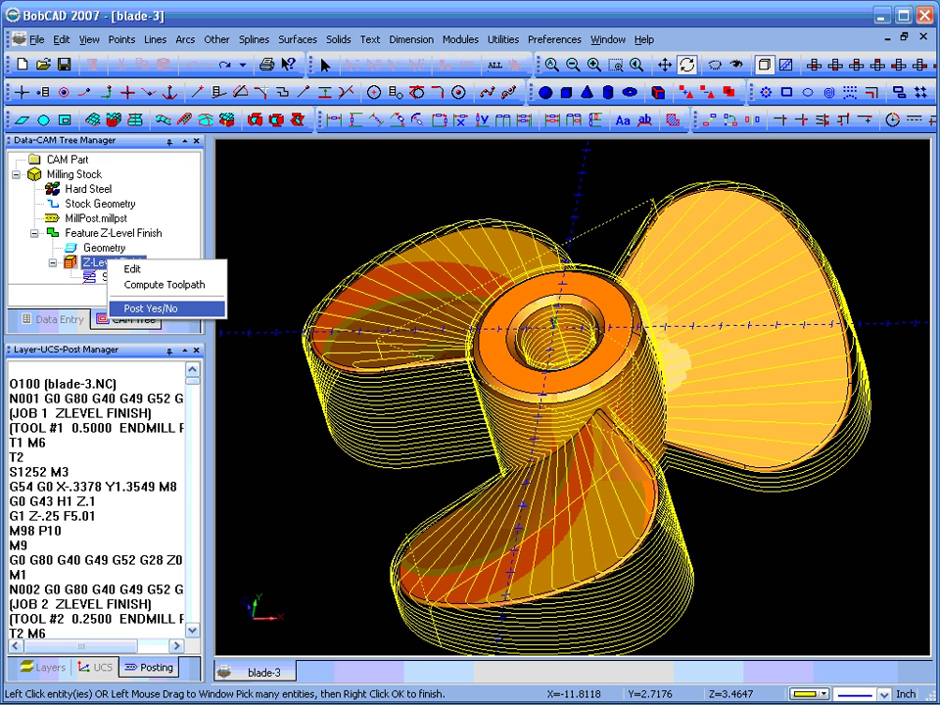
{"action": "left_click", "coordinate": [113, 233]}
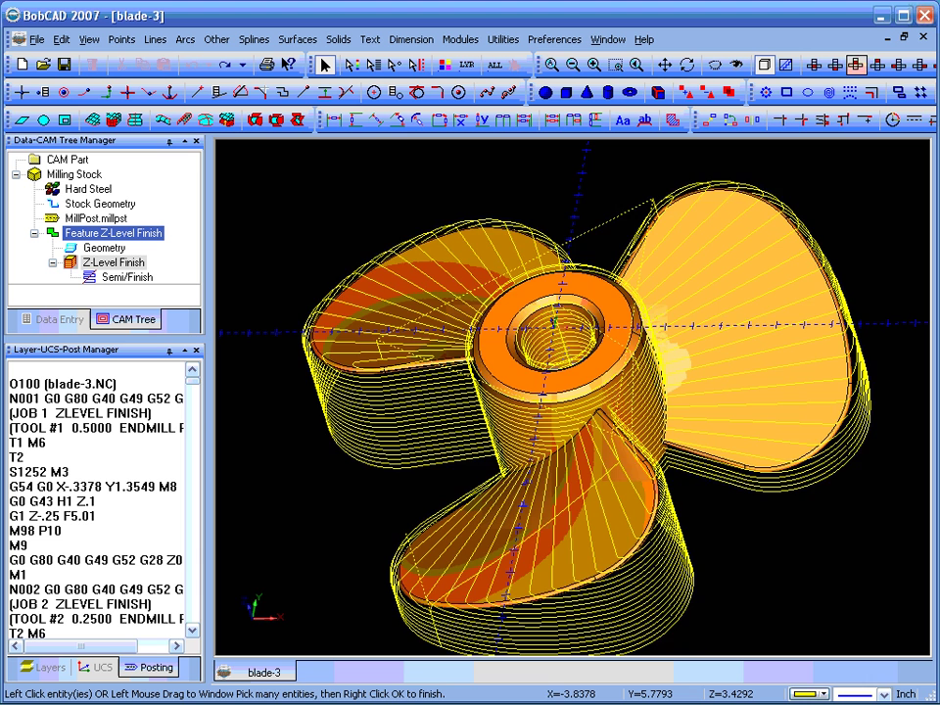
Sketch a sharp-cornered rectangle in the top view that encloses all three propeller blades with a margin around them.
{"action": "left_click", "coordinate": [857, 65]}
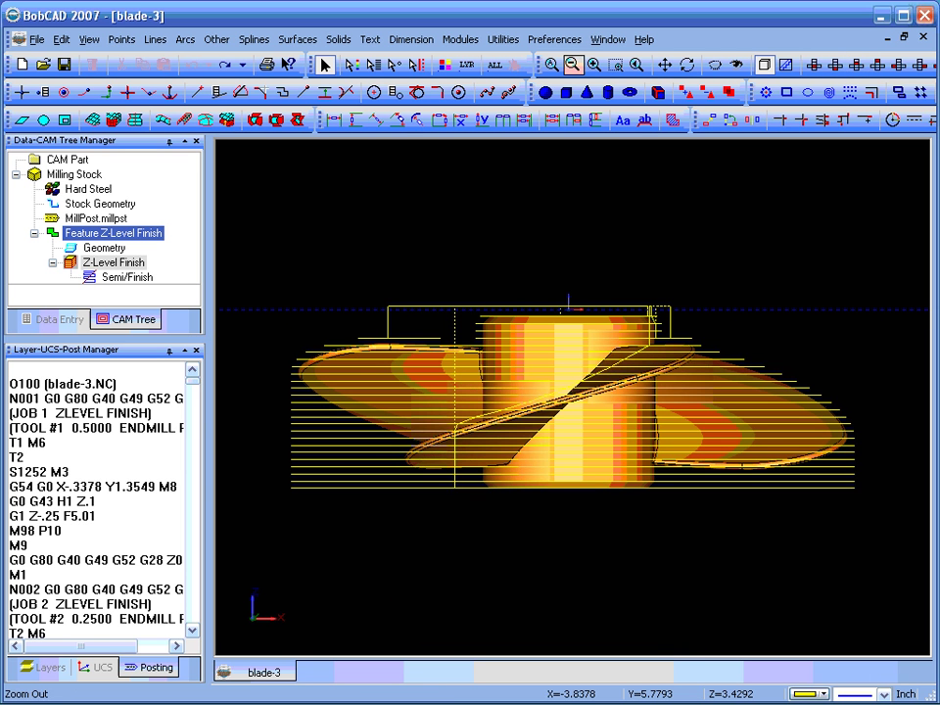
{"action": "left_click", "coordinate": [813, 64]}
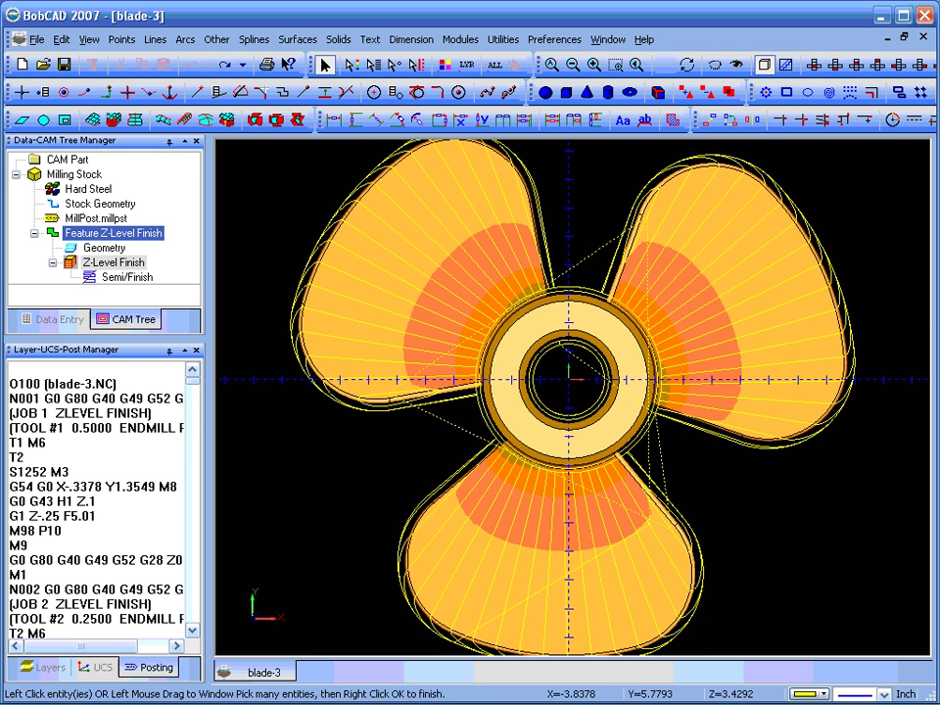
{"action": "left_click", "coordinate": [552, 65]}
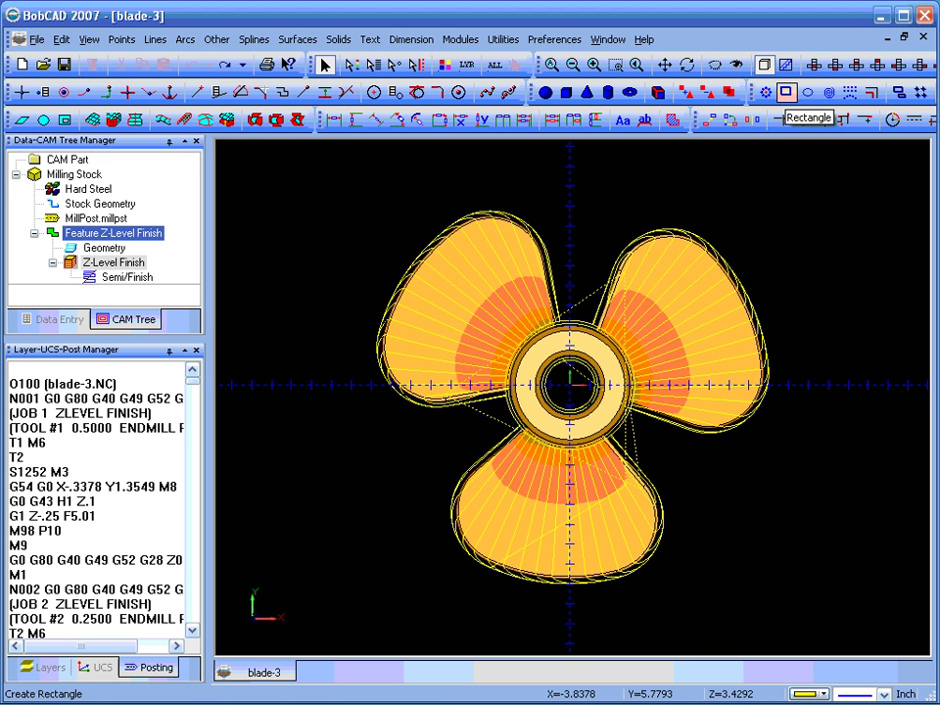
{"action": "left_click", "coordinate": [784, 93]}
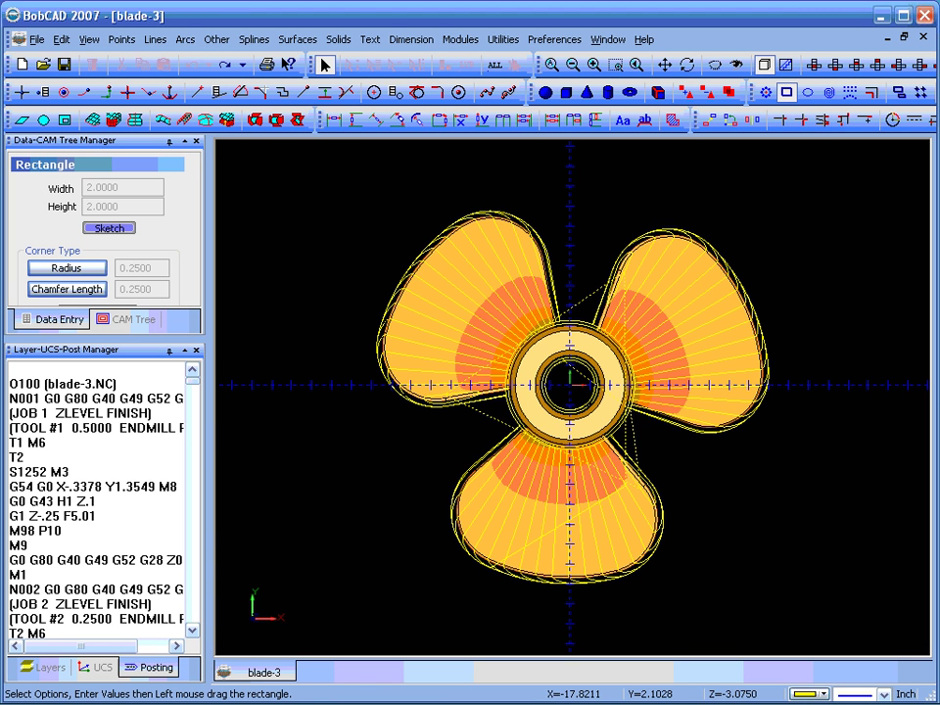
{"action": "left_click_drag", "start_coordinate": [103, 338], "coordinate": [103, 498]}
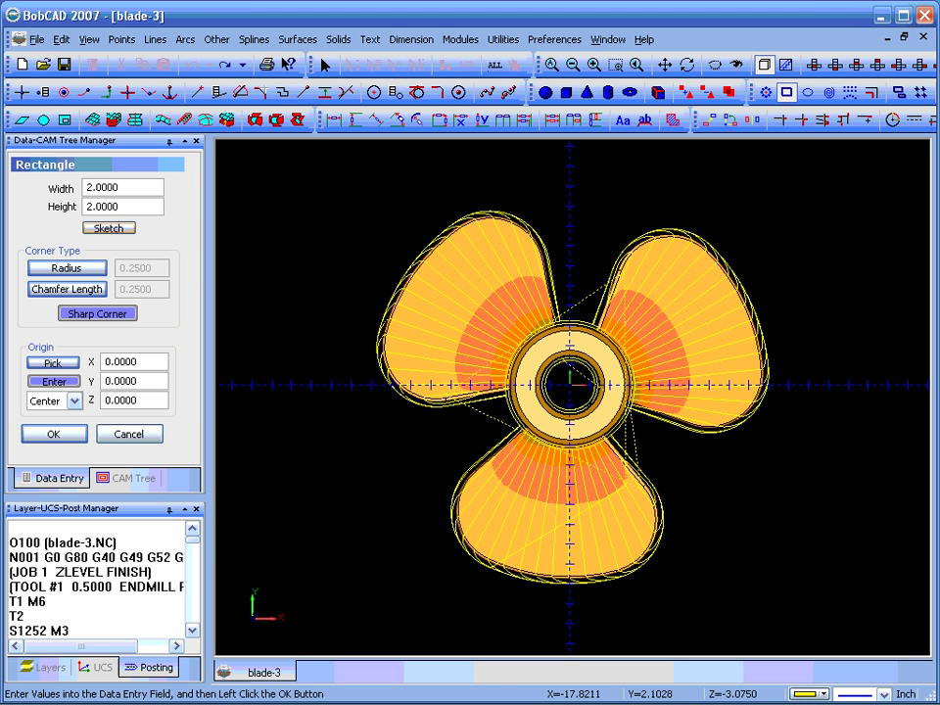
{"action": "left_click", "coordinate": [109, 228]}
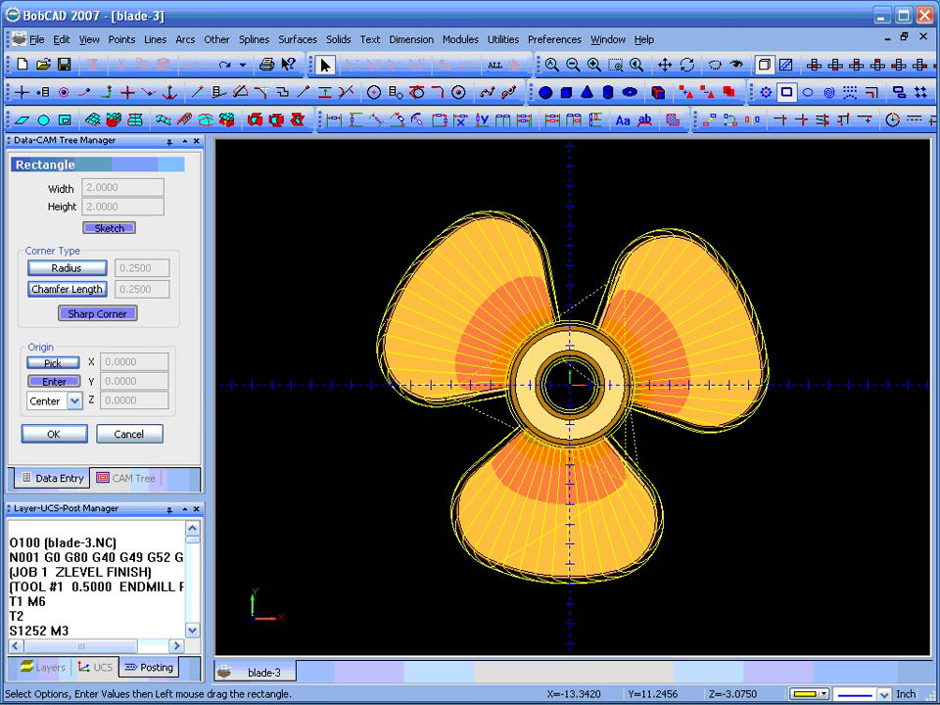
{"action": "left_click_drag", "start_coordinate": [304, 160], "coordinate": [862, 616]}
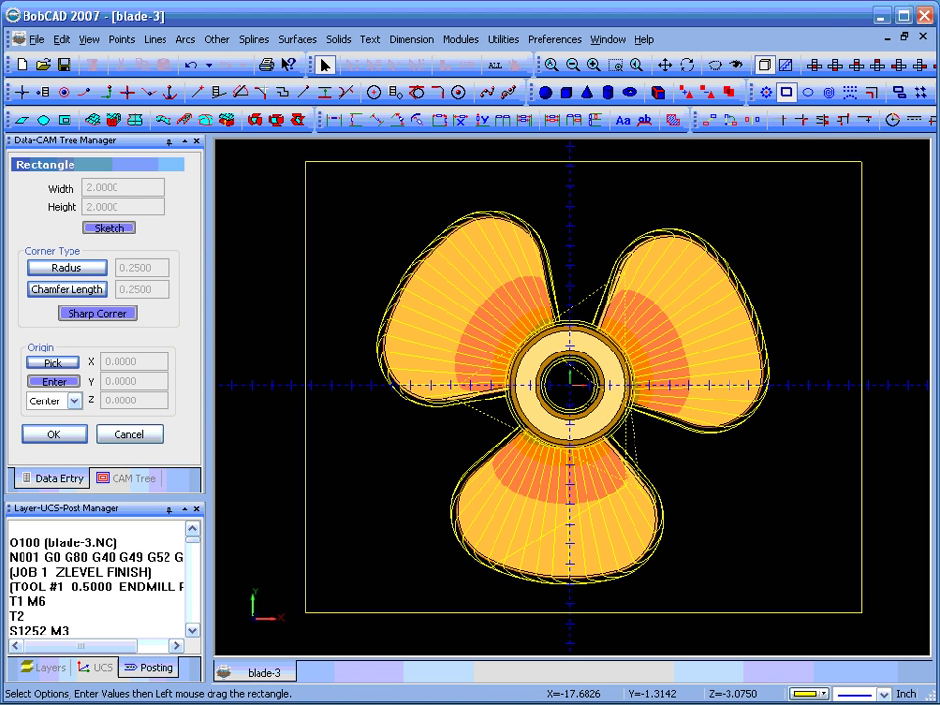
{"action": "key", "text": "Escape"}
Change the milling stock's material to Aluminum and accept the stock definition.
{"action": "left_click", "coordinate": [104, 248]}
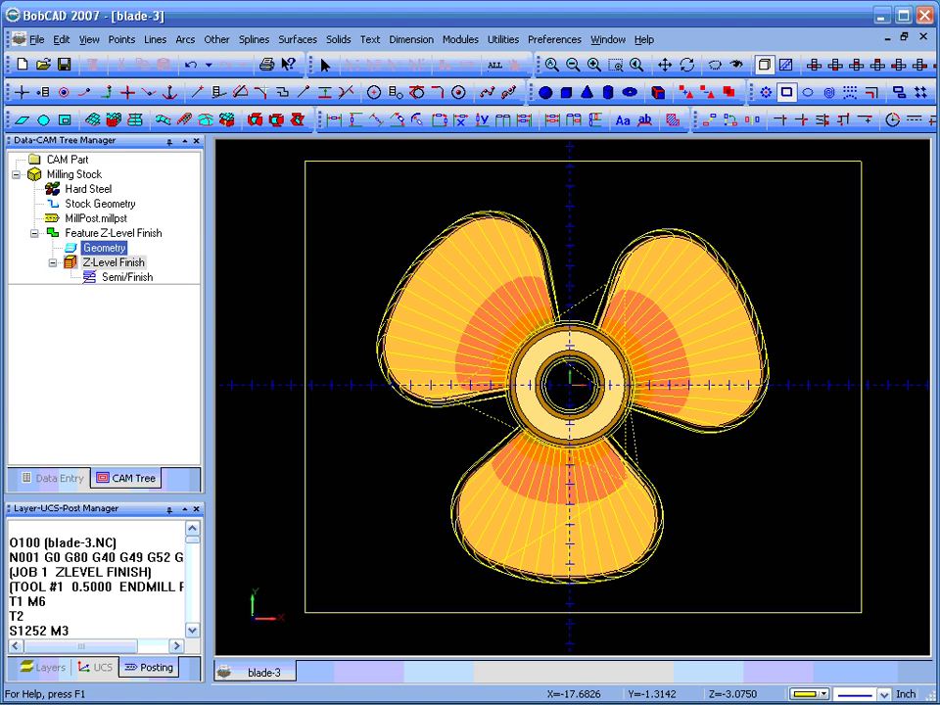
{"action": "left_click", "coordinate": [67, 159]}
{"action": "left_click", "coordinate": [73, 174]}
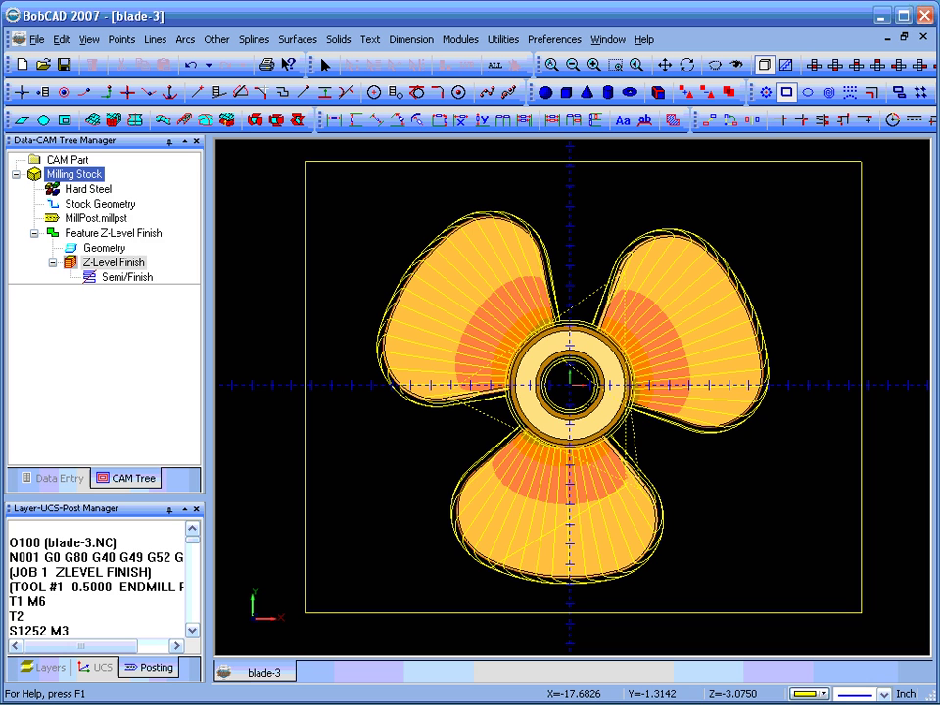
{"action": "right_click", "coordinate": [65, 178]}
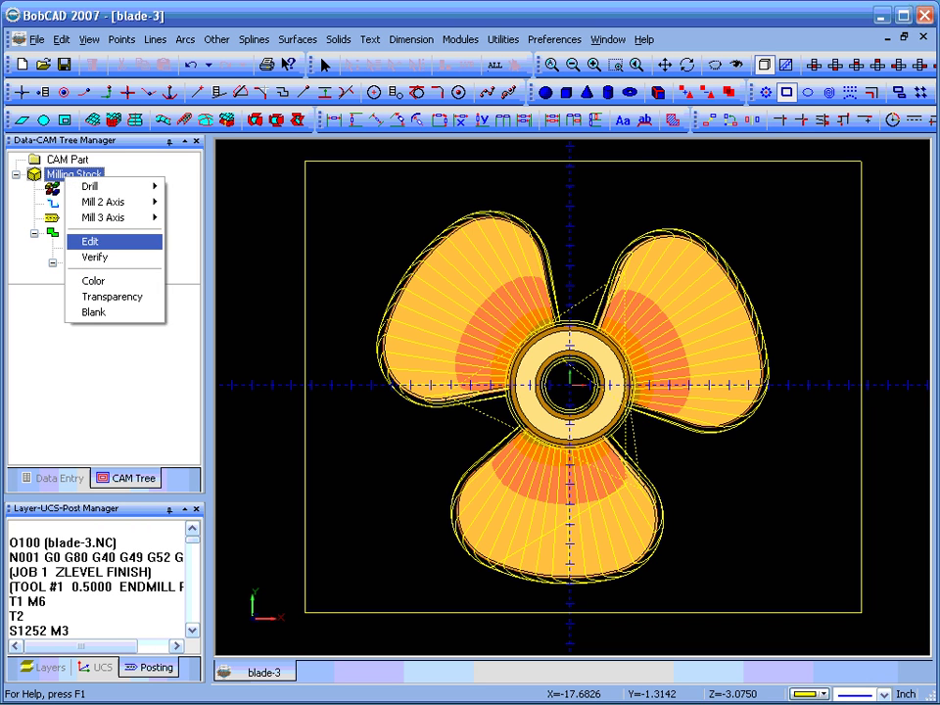
{"action": "left_click", "coordinate": [90, 240]}
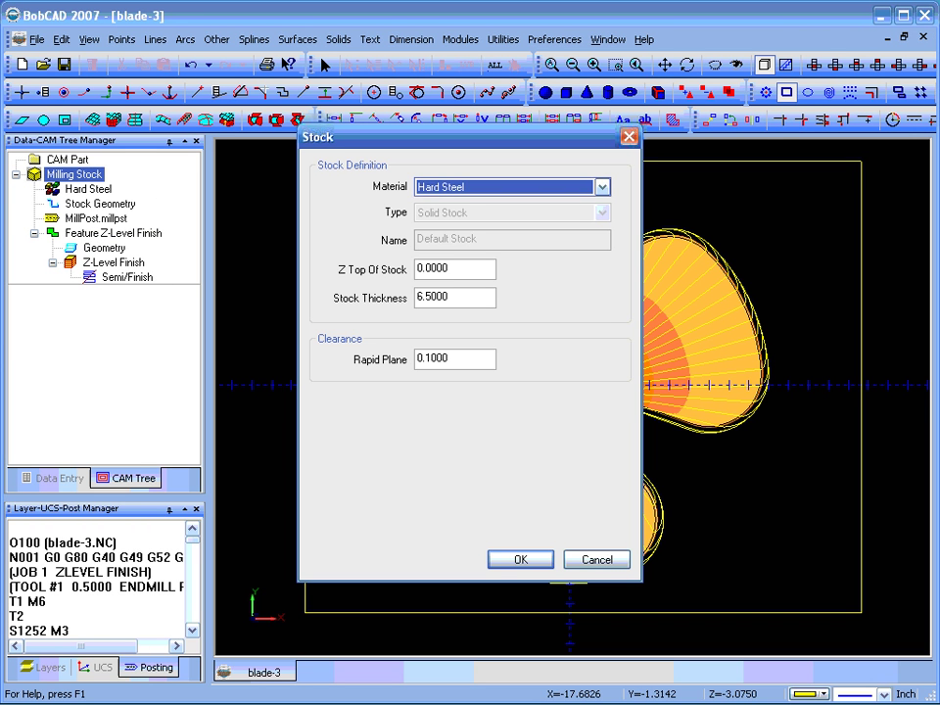
{"action": "left_click", "coordinate": [602, 186]}
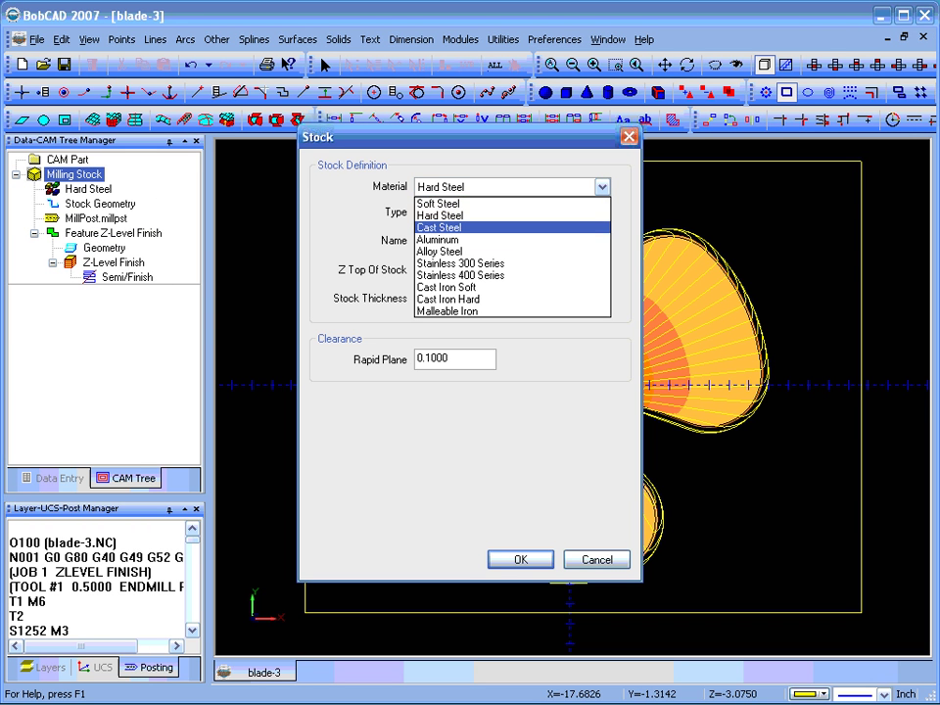
{"action": "left_click", "coordinate": [438, 239]}
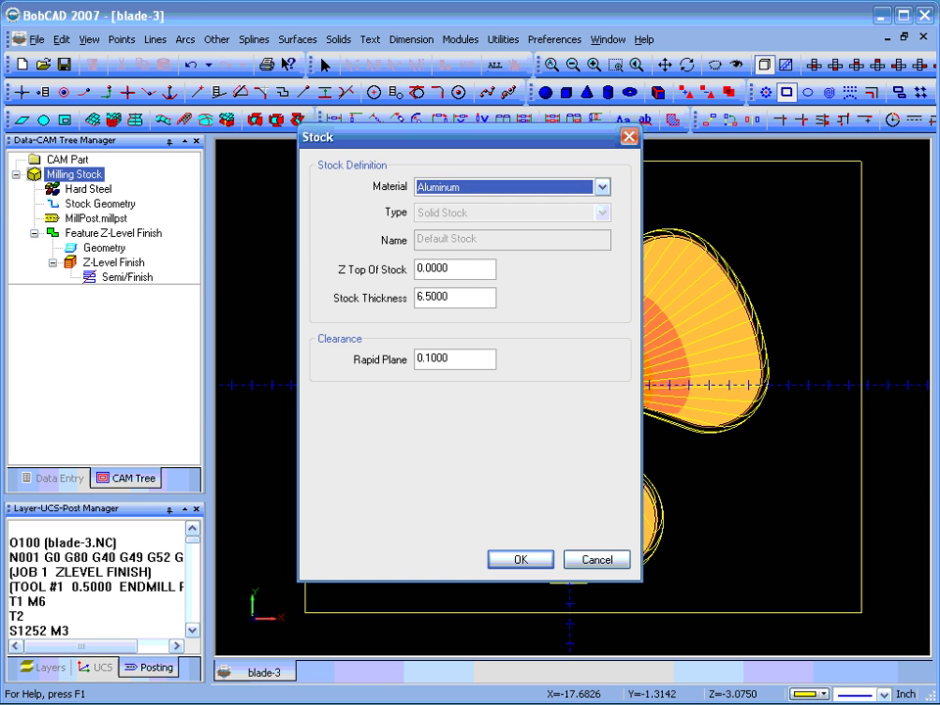
{"action": "left_click", "coordinate": [448, 268]}
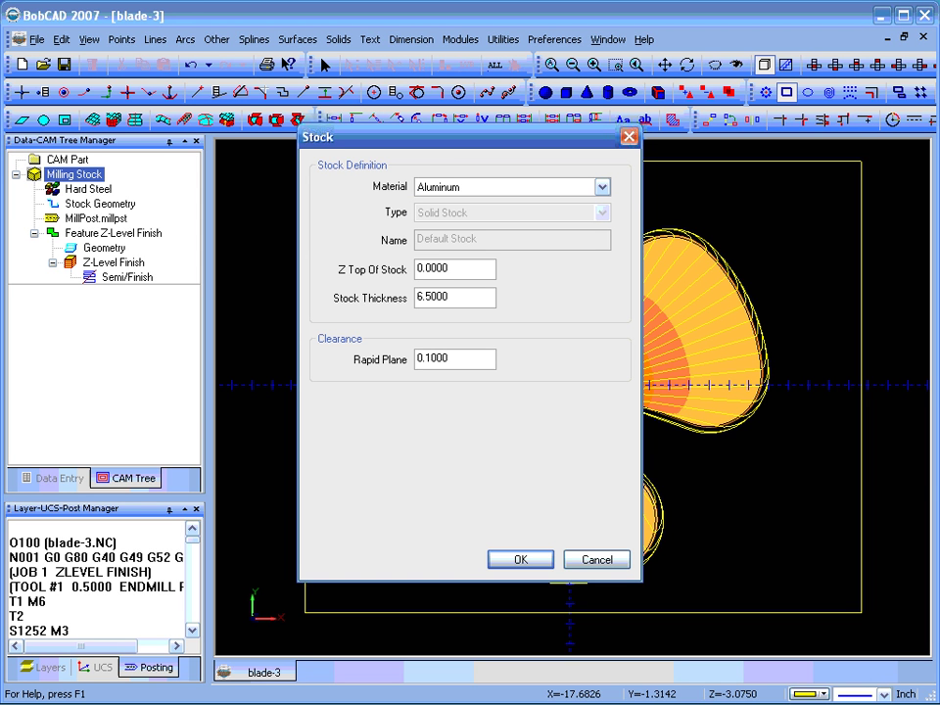
{"action": "key", "text": "Return"}
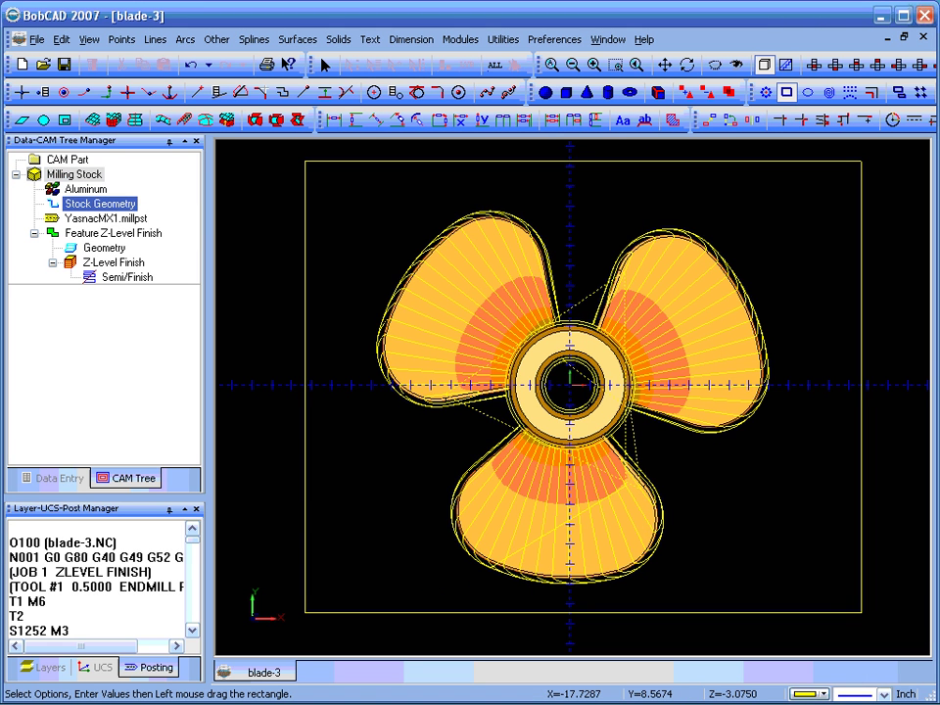
Define the stock geometry around the propeller and inspect the stock block from the side and at an angle.
{"action": "right_click", "coordinate": [105, 203]}
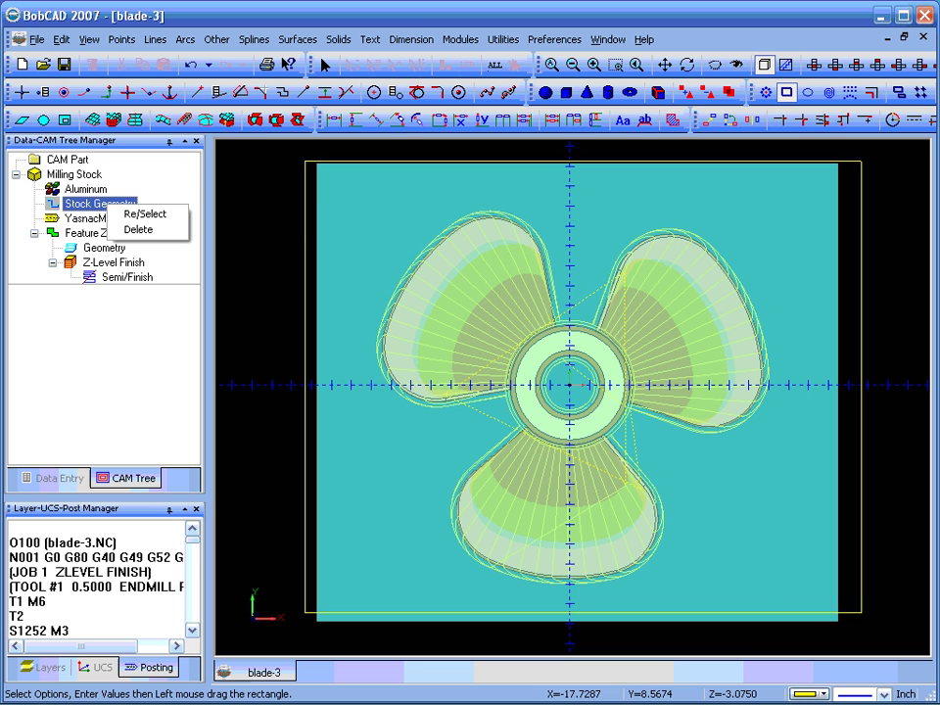
{"action": "left_click", "coordinate": [919, 64]}
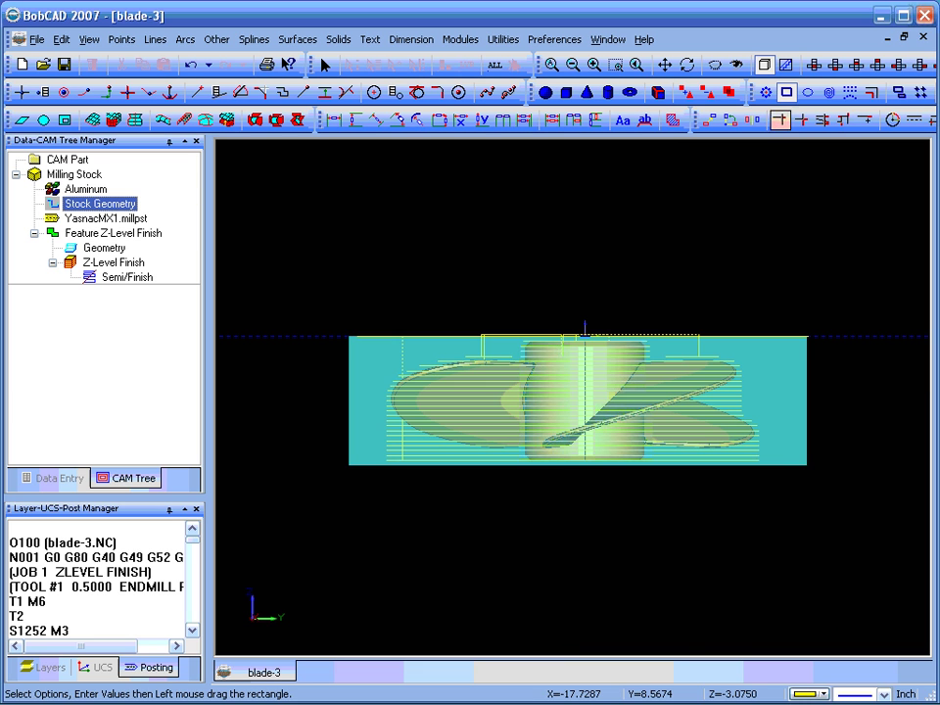
{"action": "left_click", "coordinate": [687, 65]}
{"action": "left_click_drag", "start_coordinate": [654, 402], "coordinate": [583, 466]}
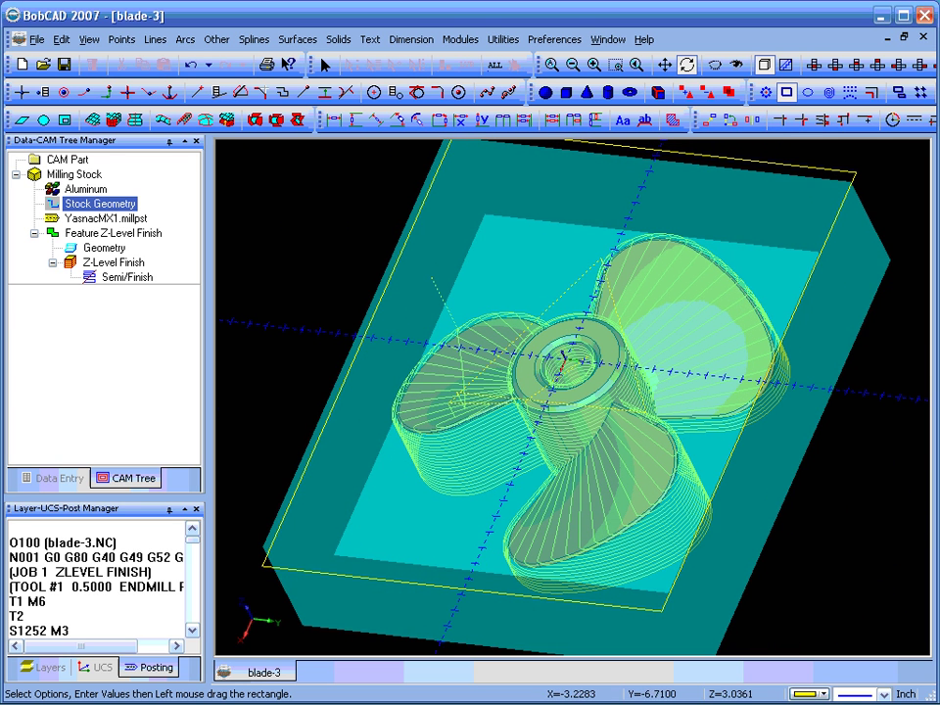